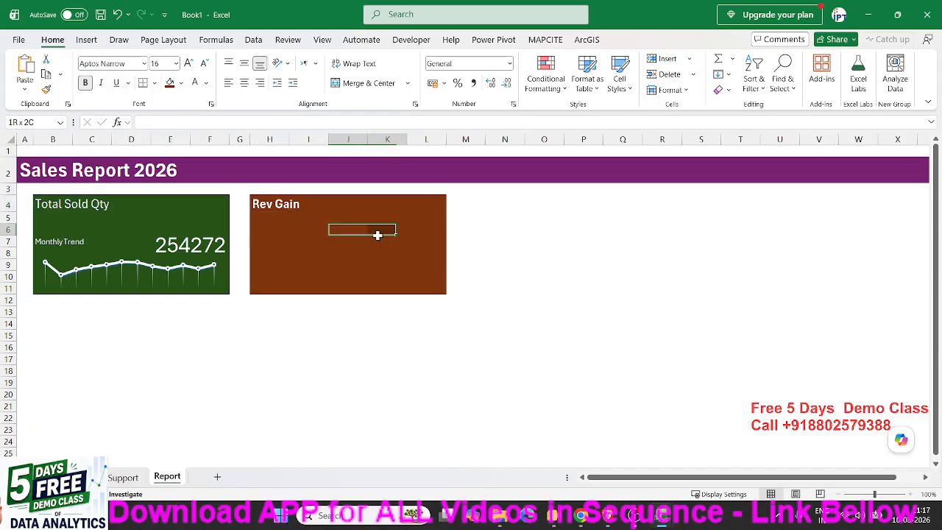
# - Merge and center cells J4:L7 inside the Rev Gain card on the Report sheet
pyautogui.moveTo(351, 215); pyautogui.dragTo(395, 242)
pyautogui.click(349, 209)
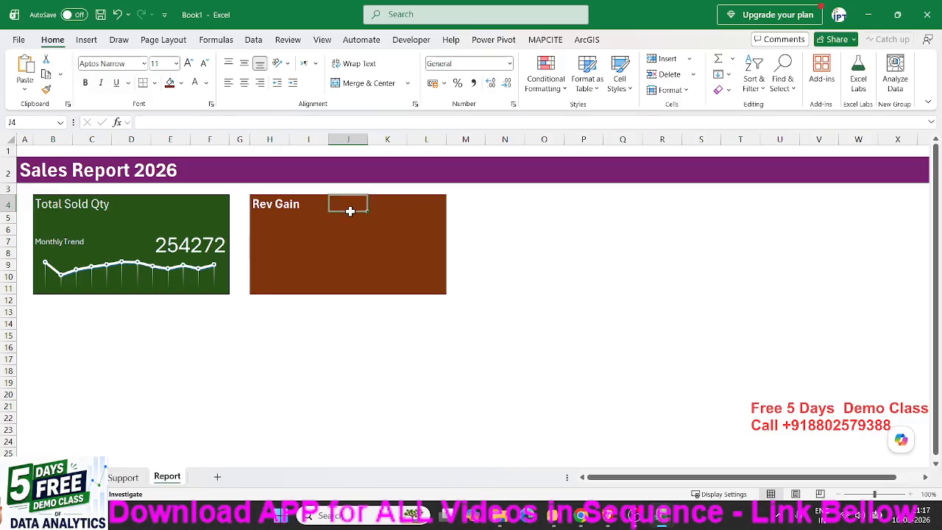
pyautogui.moveTo(350, 211); pyautogui.dragTo(416, 245)
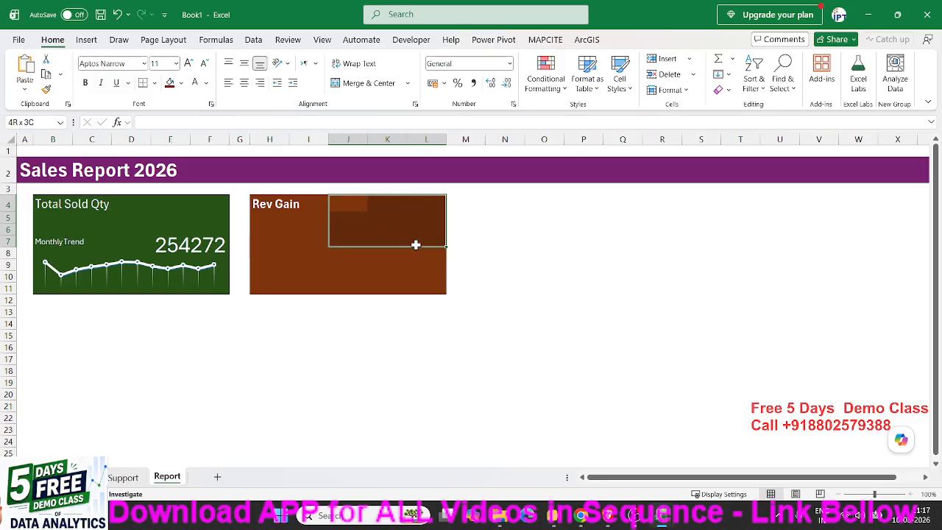
pyautogui.click(366, 84)
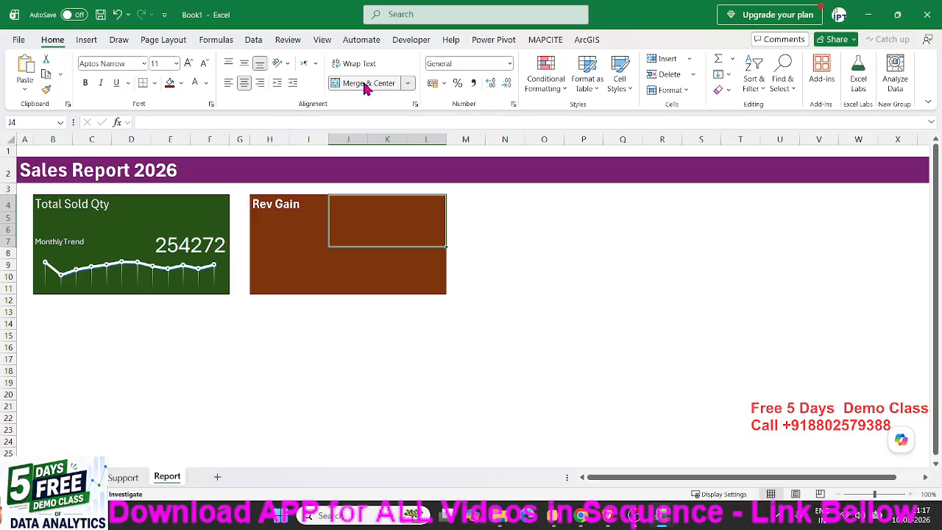
# - Link the merged Rev Gain cell to the Sum of Amount grand total on the Support sheet
pyautogui.write('=')
pyautogui.click(123, 477)
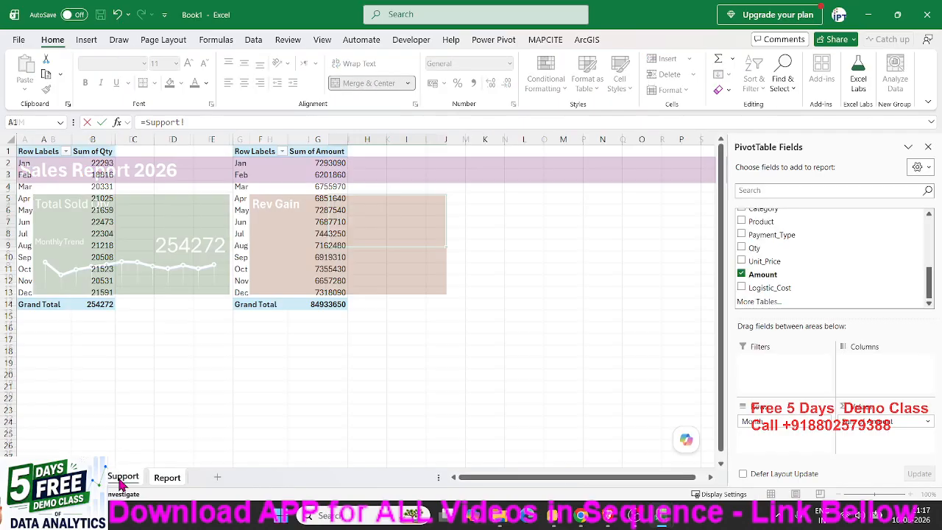
pyautogui.click(331, 309)
pyautogui.press('Return')
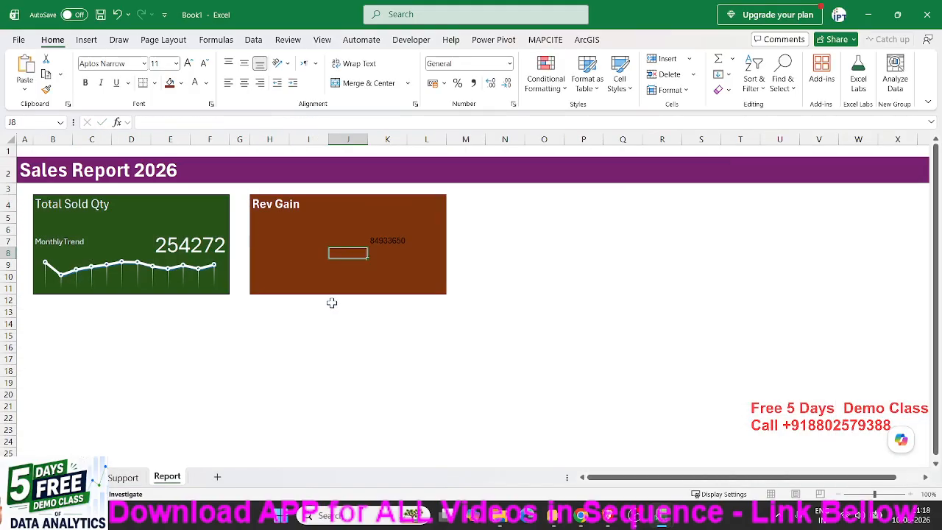
# - Apply the custom number format 0.00,, "M" to the Rev Gain total so it displays in millions
pyautogui.click(380, 236)
pyautogui.rightClick(380, 236)
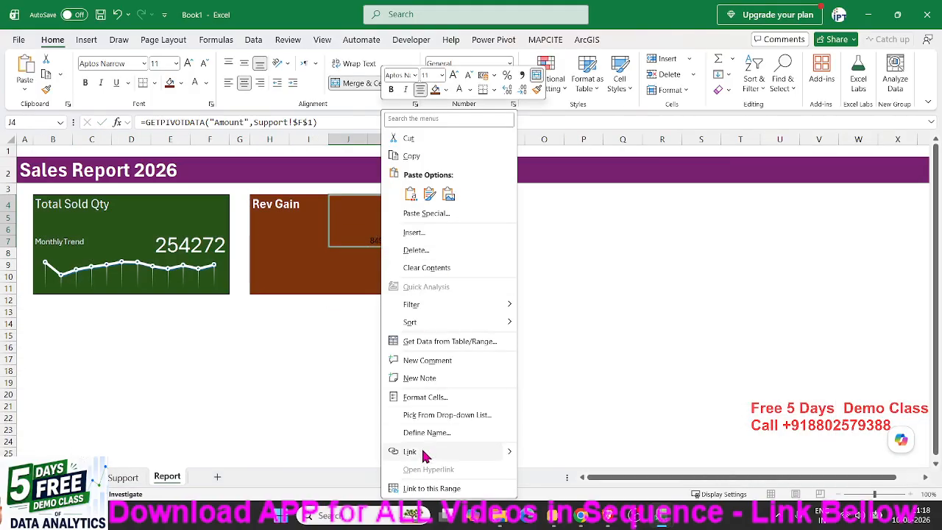
pyautogui.click(422, 395)
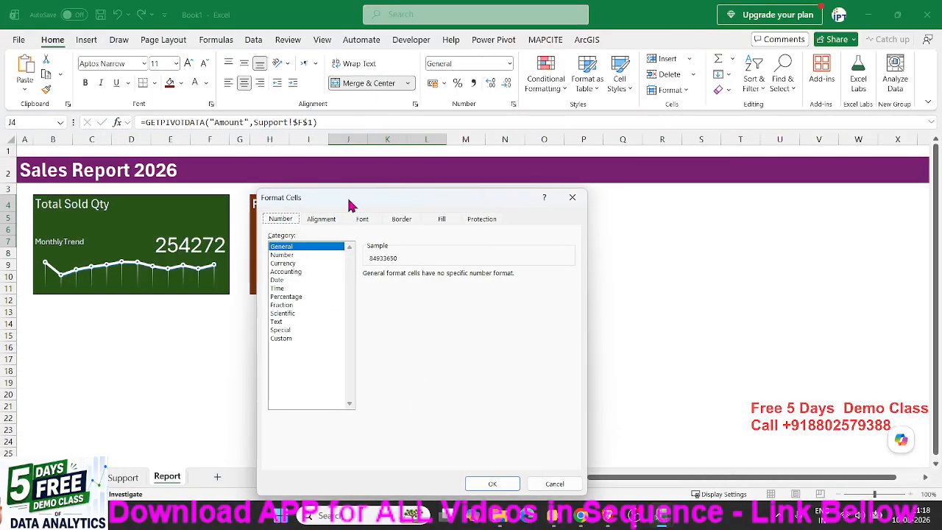
pyautogui.moveTo(350, 204); pyautogui.dragTo(597, 202)
pyautogui.click(530, 336)
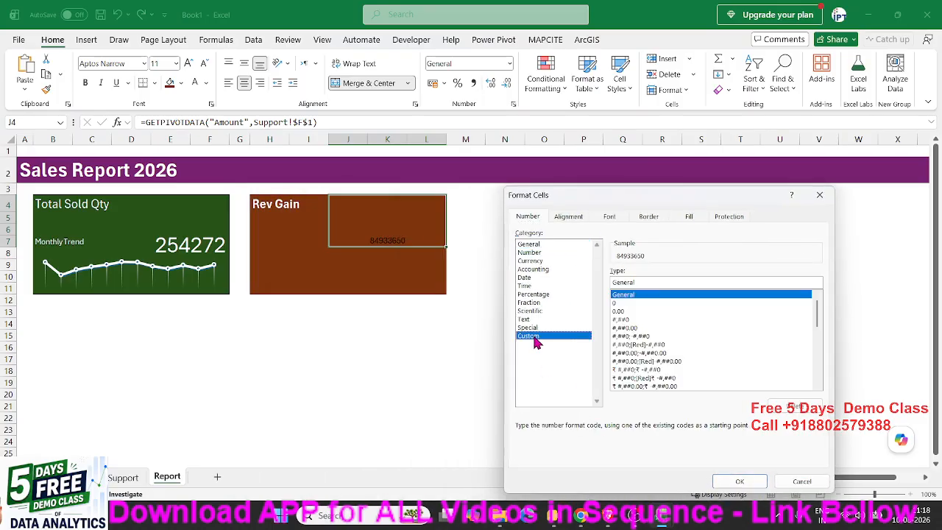
pyautogui.doubleClick(624, 282)
pyautogui.write('0.00,, "M')
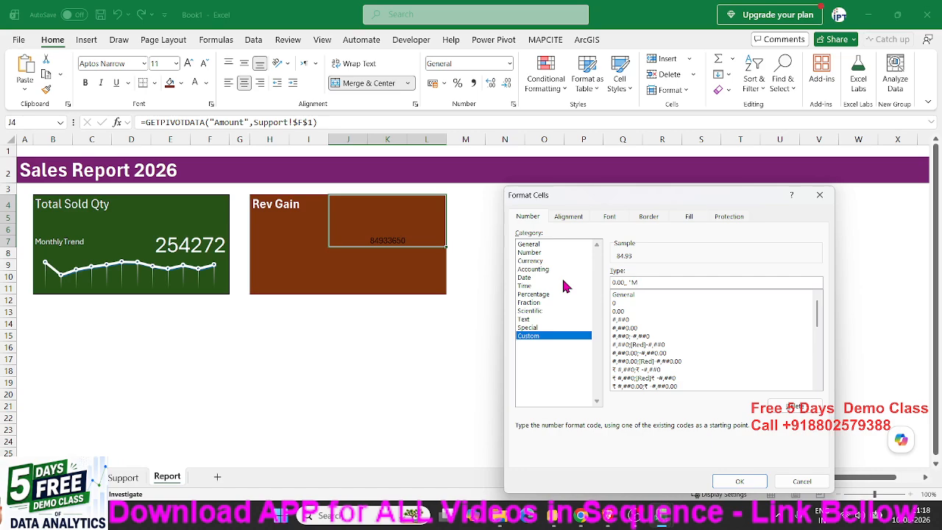
pyautogui.press('Return')
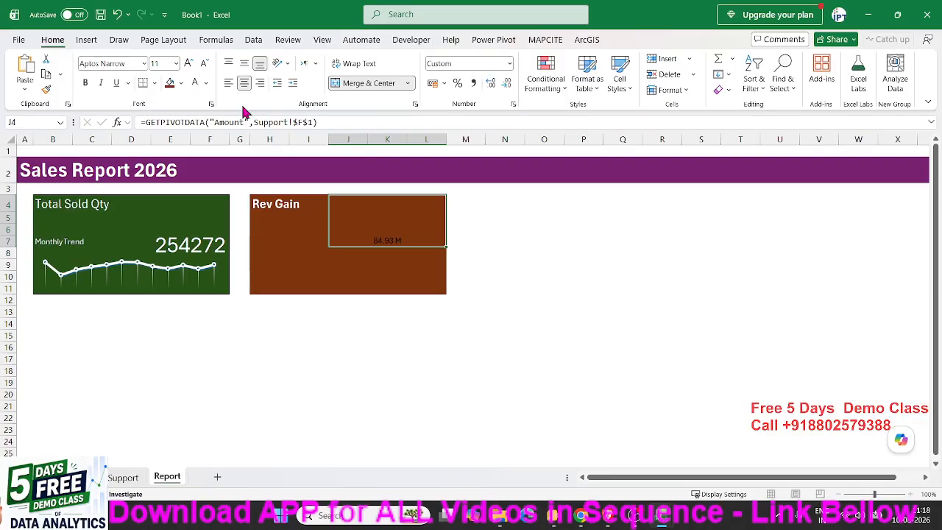
# - Make the Rev Gain total white and bold, and enlarge its font beyond 20 pt
pyautogui.click(188, 63)
pyautogui.click(188, 64)
pyautogui.click(188, 63)
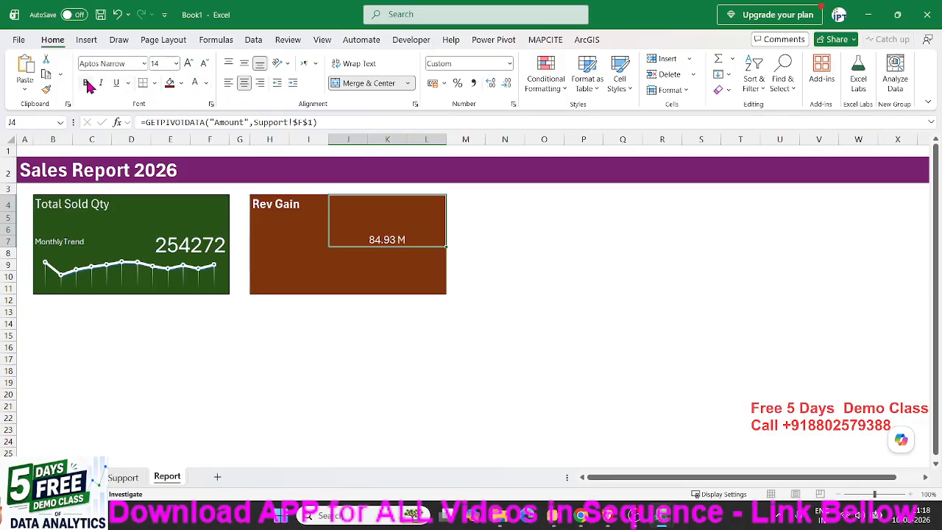
pyautogui.click(86, 83)
pyautogui.click(189, 64)
pyautogui.click(188, 64)
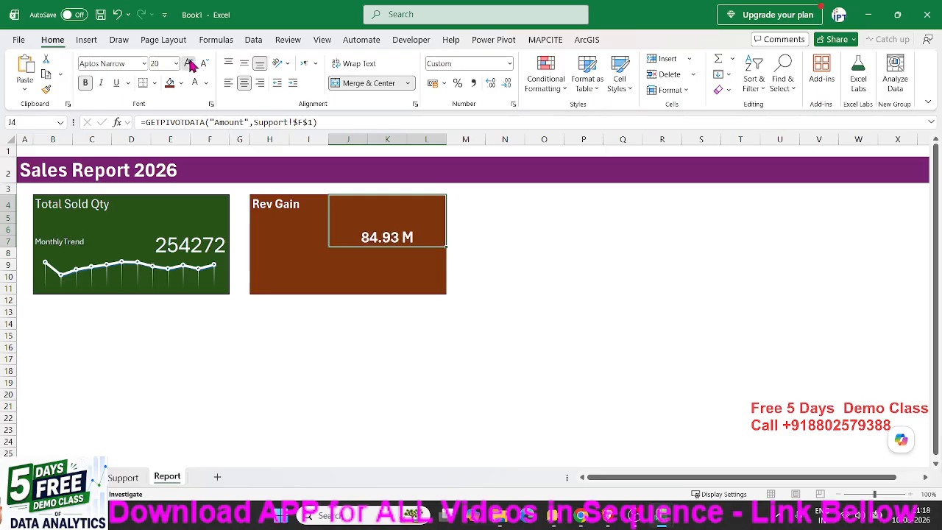
pyautogui.click(188, 63)
pyautogui.click(189, 63)
pyautogui.click(188, 63)
pyautogui.click(188, 64)
# - Insert a line PivotChart from the Sum of Amount pivot table on Support and apply the fourth chart style with drop lines
pyautogui.click(123, 477)
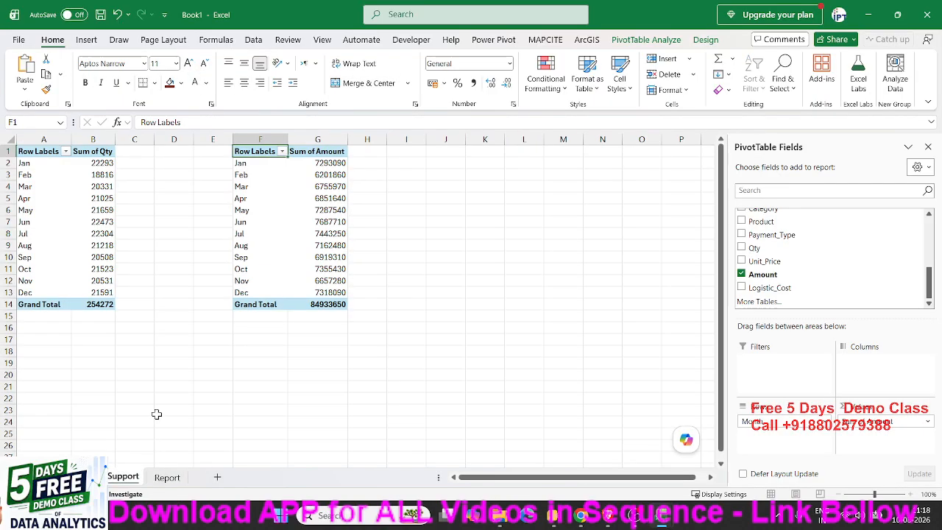
pyautogui.click(239, 233)
pyautogui.click(88, 41)
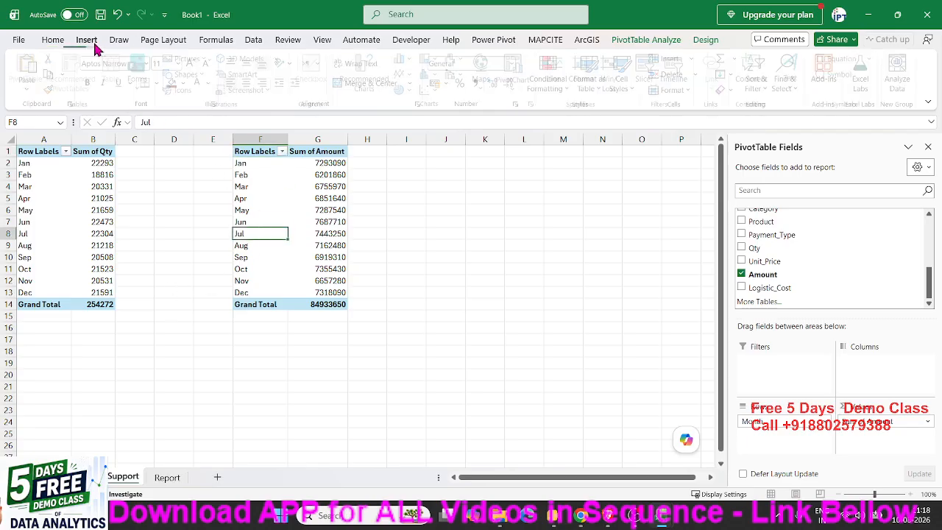
pyautogui.click(405, 73)
pyautogui.click(414, 115)
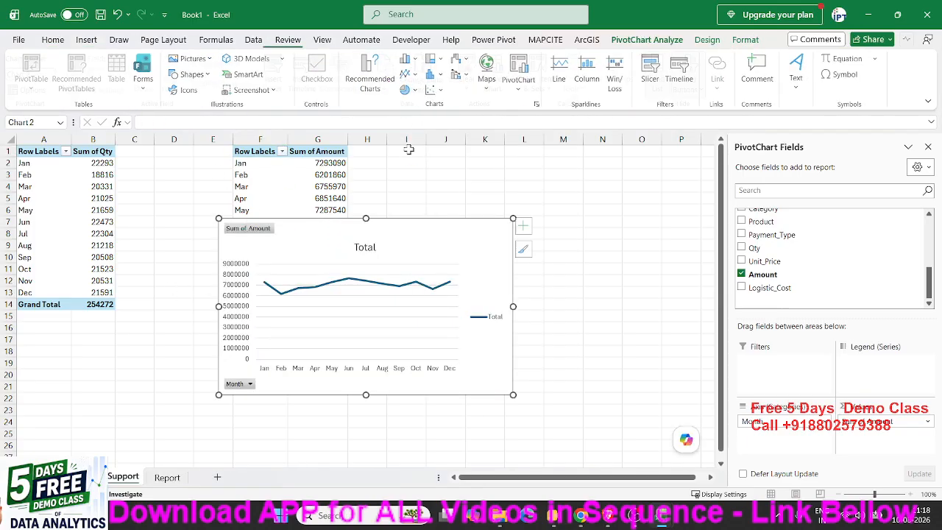
pyautogui.click(707, 40)
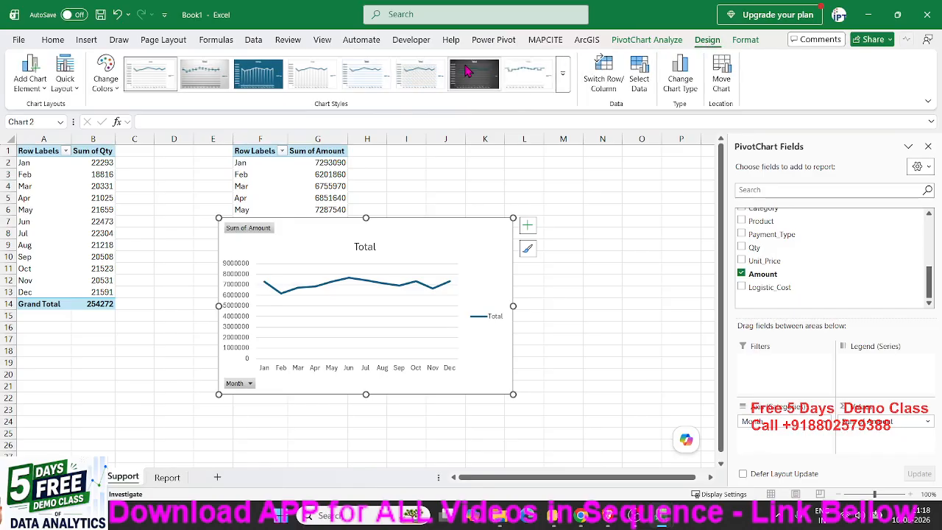
pyautogui.click(315, 78)
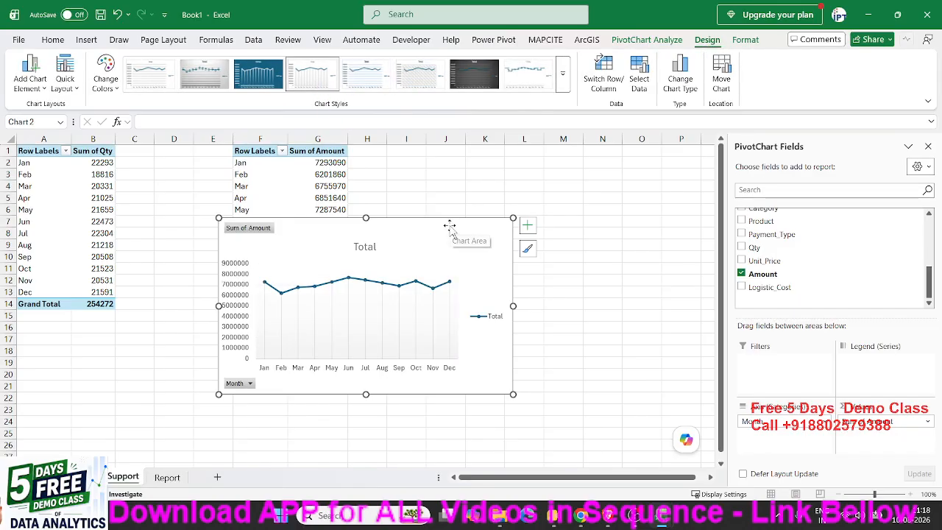
# - Hide all field buttons on the amount chart and remove its axes, chart title and legend
pyautogui.rightClick(253, 230)
pyautogui.click(296, 366)
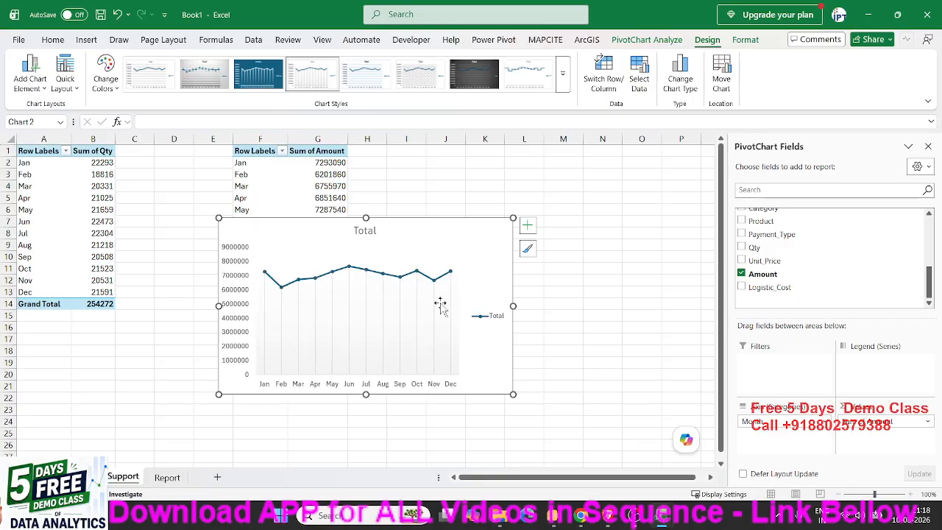
pyautogui.click(527, 226)
pyautogui.click(555, 241)
pyautogui.click(555, 265)
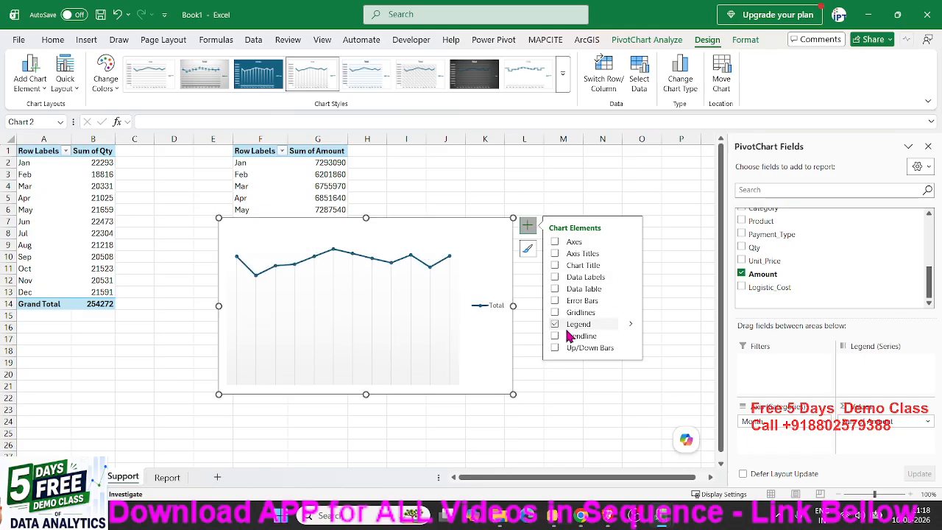
pyautogui.click(555, 324)
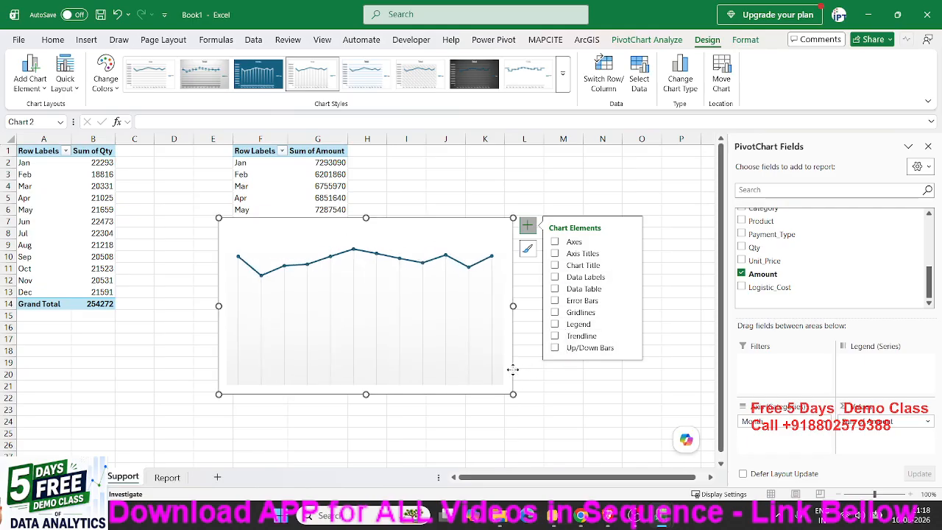
# - Cut the amount chart from Support, paste it into the Report sheet and move it up against the Rev Gain card
pyautogui.click(524, 379)
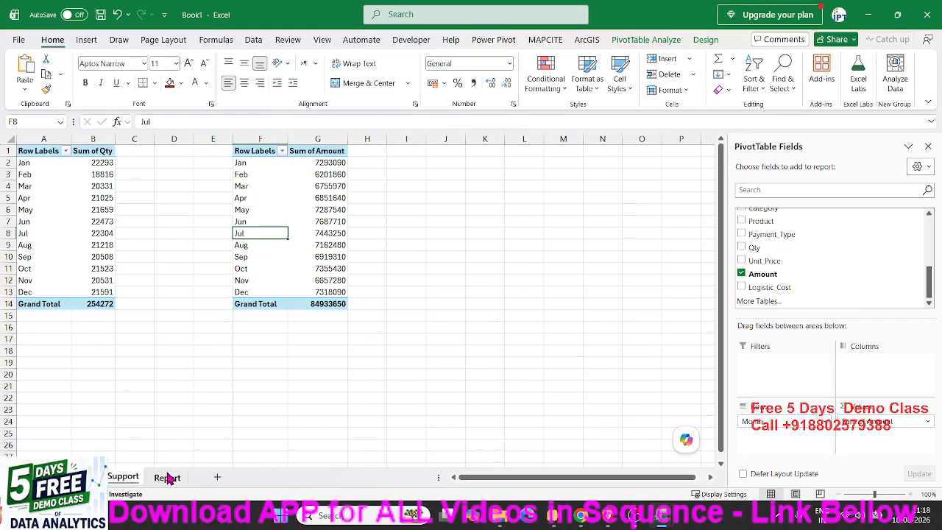
pyautogui.click(167, 477)
pyautogui.click(305, 324)
pyautogui.hotkey('ctrl', 'v')
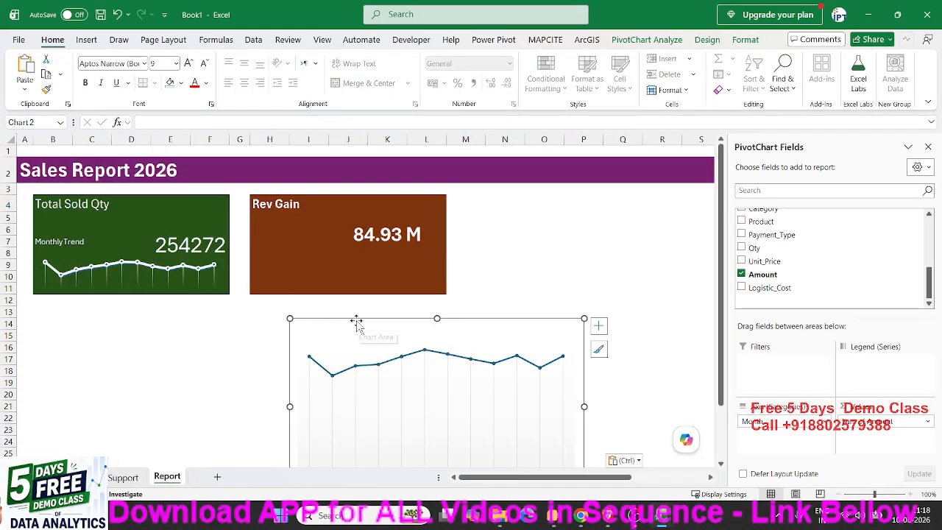
pyautogui.moveTo(356, 322); pyautogui.dragTo(306, 273)
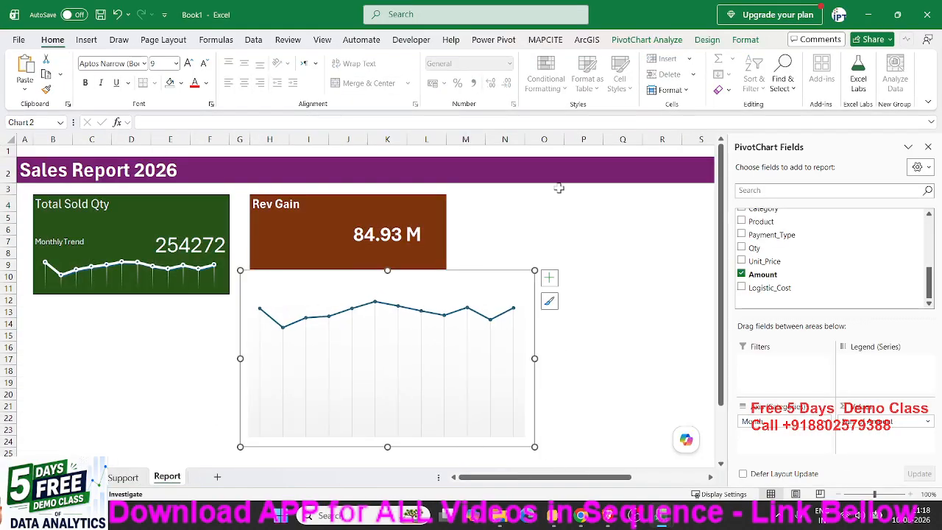
# - Set the amount chart's area to no fill and no outline
pyautogui.click(745, 41)
pyautogui.click(361, 58)
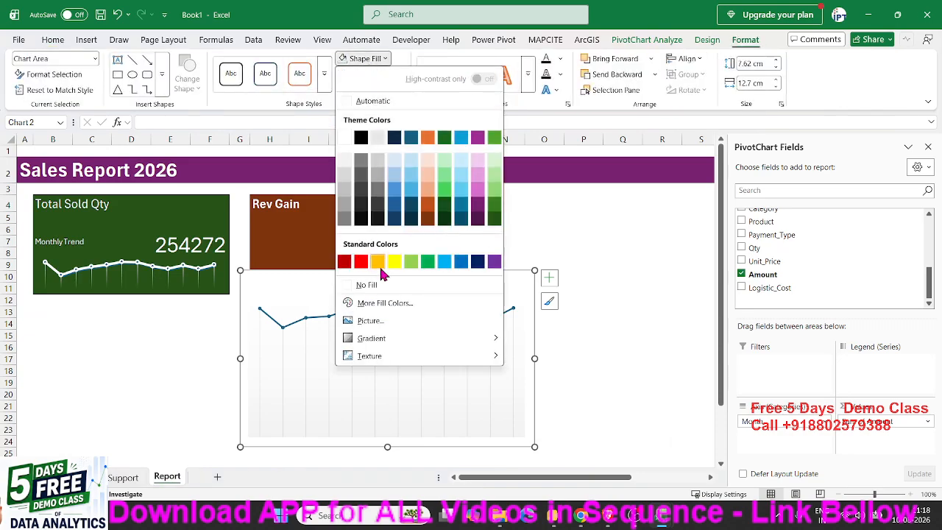
pyautogui.click(365, 285)
pyautogui.click(398, 75)
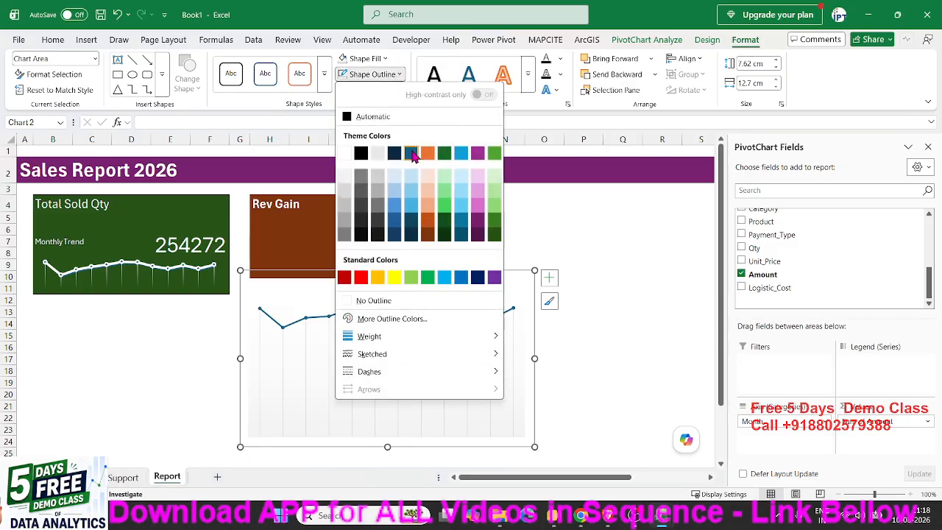
pyautogui.click(375, 306)
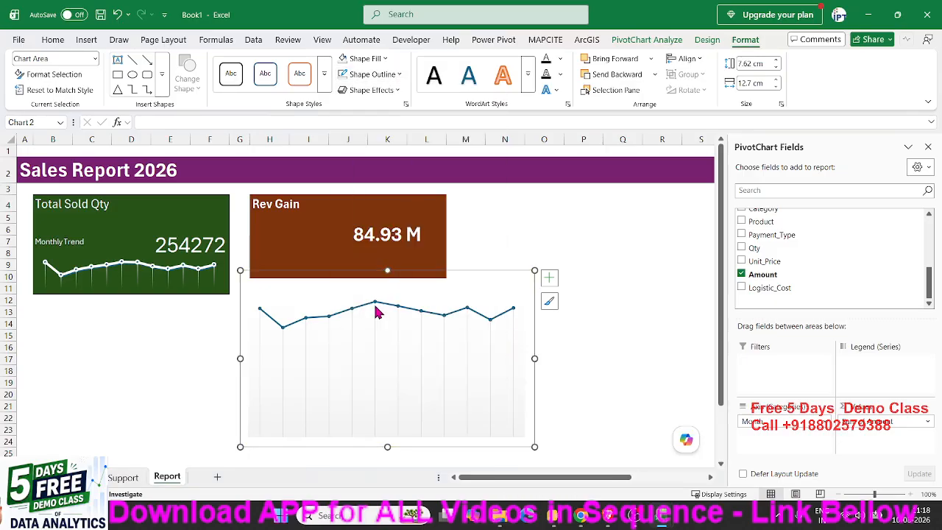
# - Shrink the amount chart to about 2.54 by 8.66 cm and fit it into the lower part of the Rev Gain card
pyautogui.moveTo(536, 445); pyautogui.dragTo(441, 340)
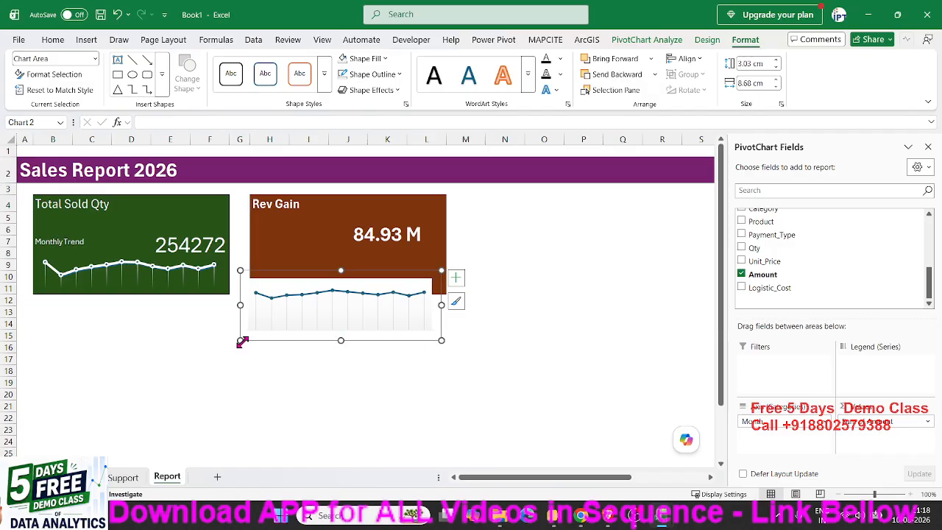
pyautogui.moveTo(242, 341); pyautogui.dragTo(266, 322)
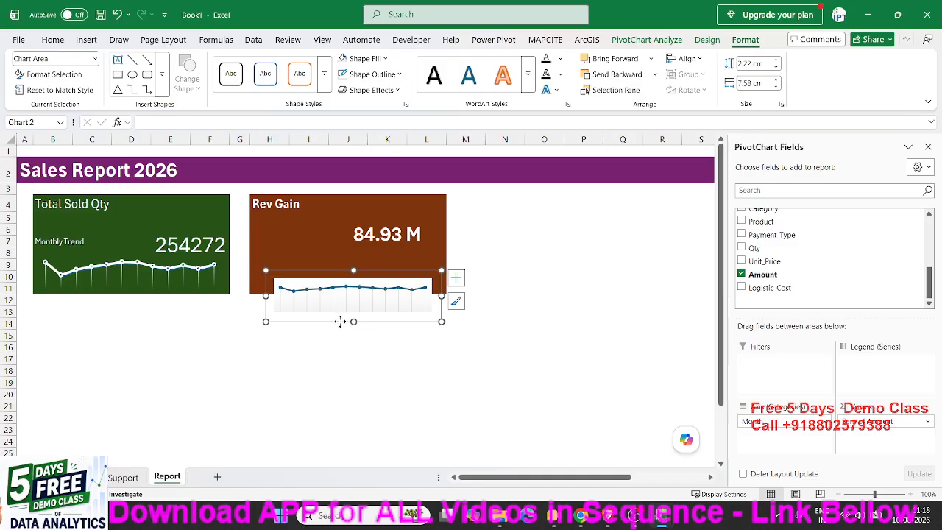
pyautogui.moveTo(340, 322); pyautogui.dragTo(321, 298)
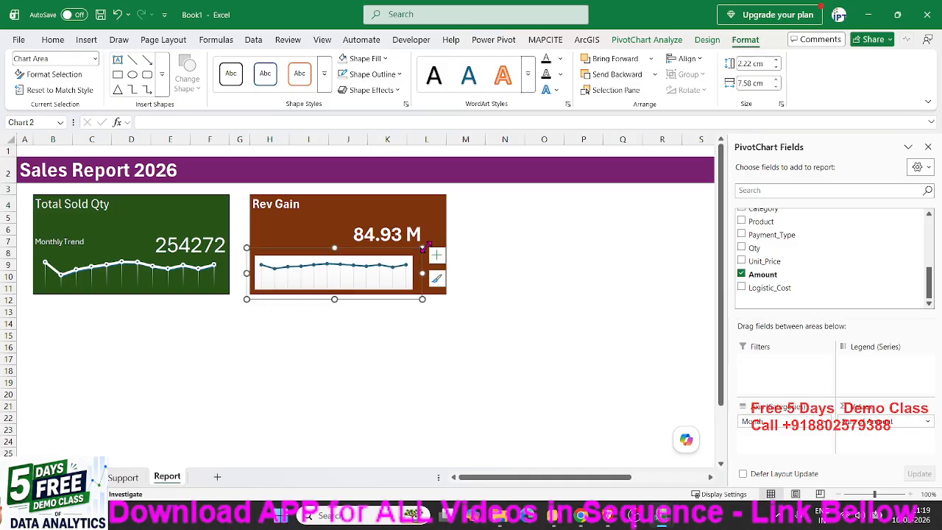
pyautogui.moveTo(422, 247); pyautogui.dragTo(447, 240)
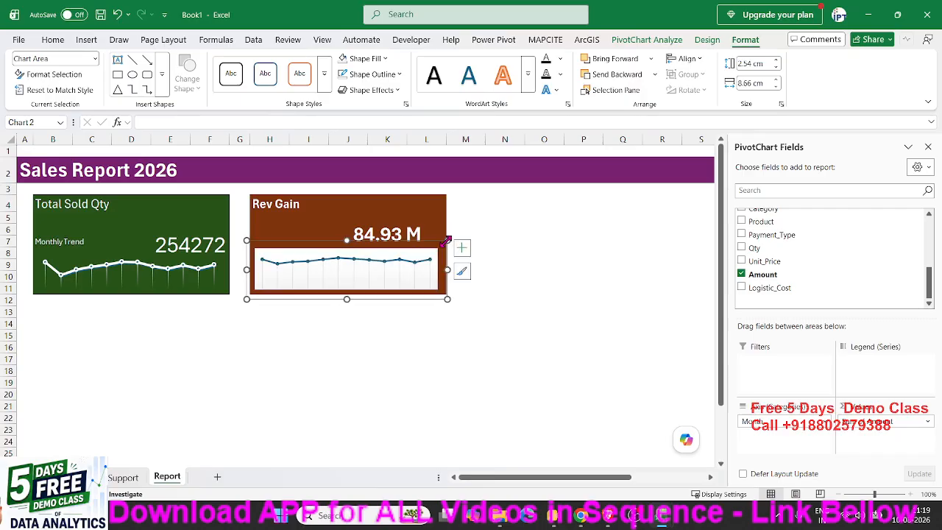
# - Remove the fill from the plot area of the Rev Gain chart
pyautogui.click(410, 256)
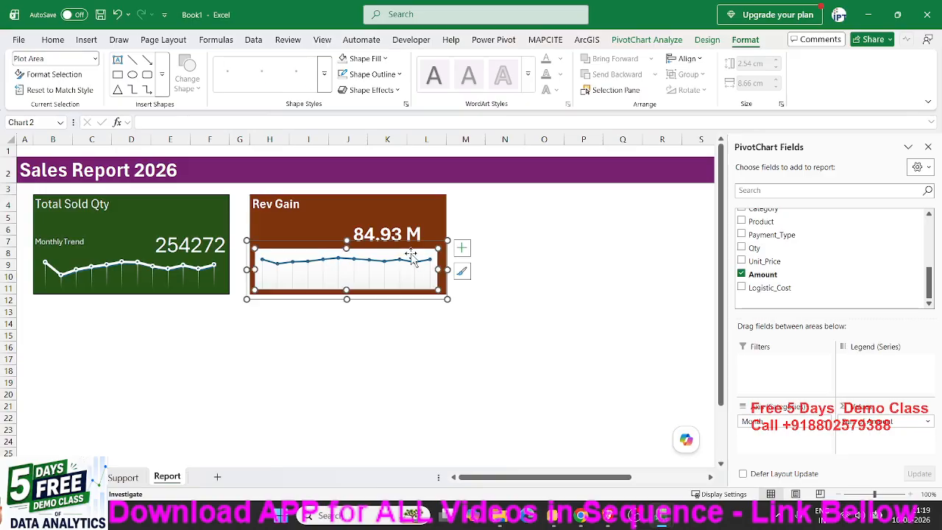
pyautogui.click(362, 58)
pyautogui.click(384, 288)
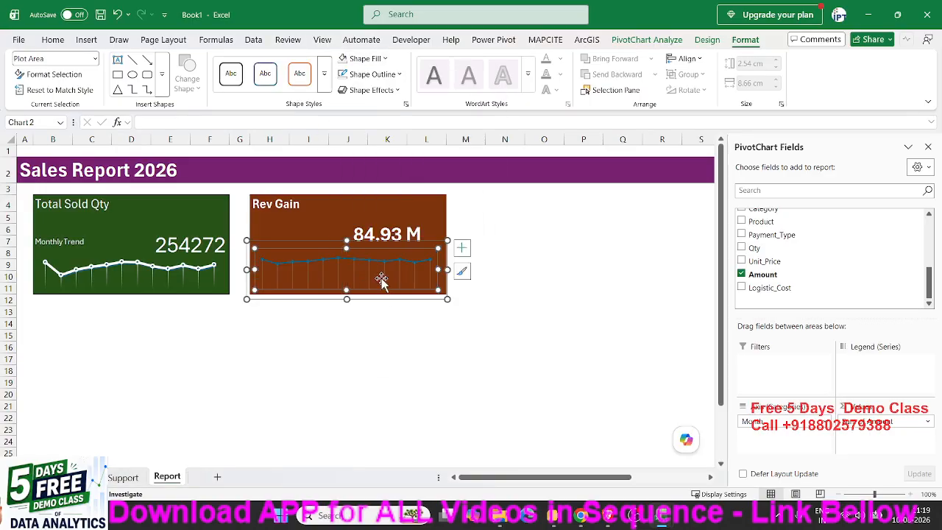
pyautogui.click(372, 337)
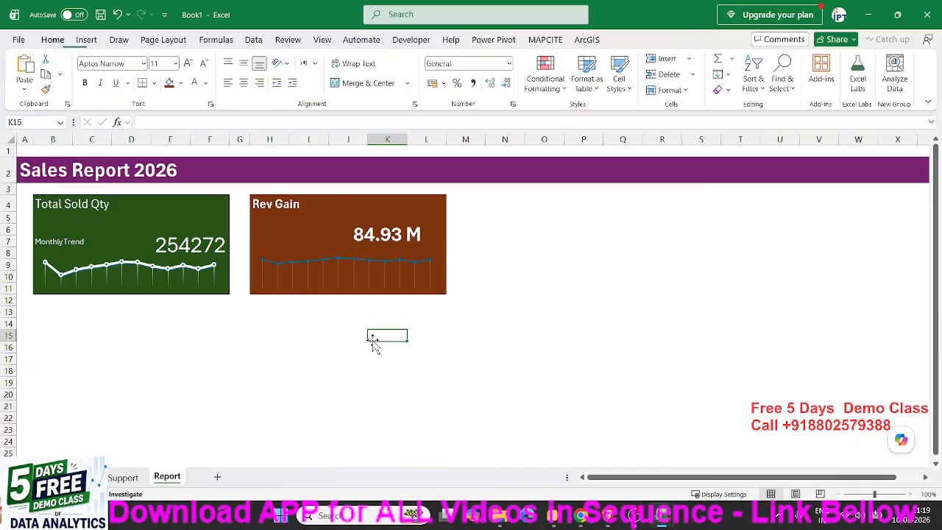
# - Fill the line series markers of the Rev Gain chart with light grey
pyautogui.click(381, 269)
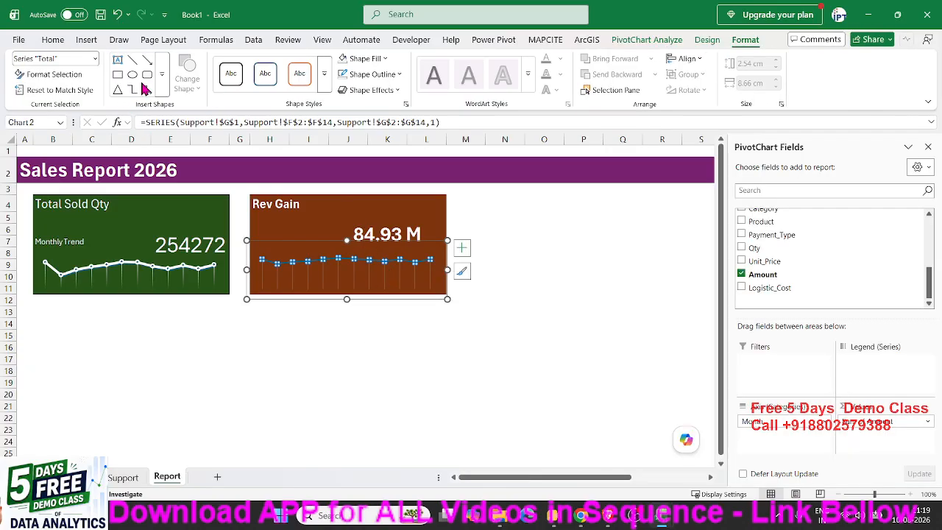
pyautogui.click(383, 59)
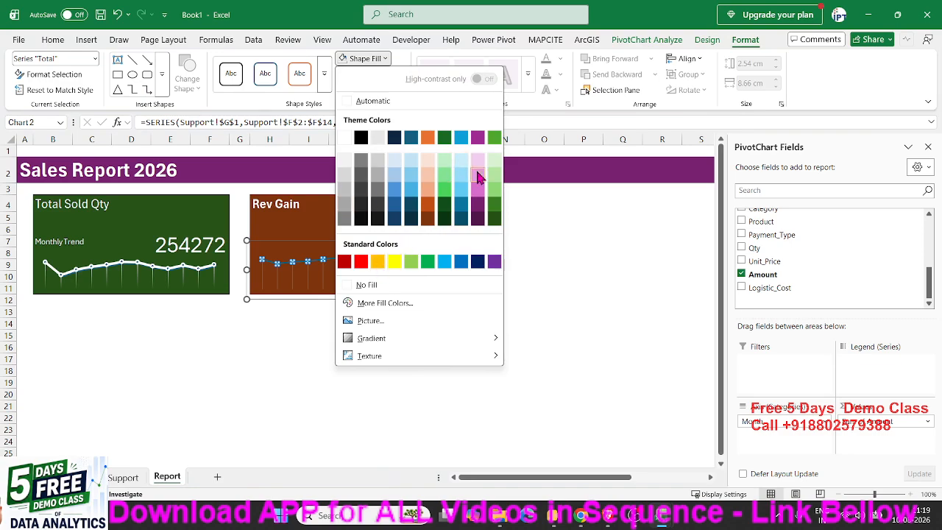
pyautogui.click(344, 187)
pyautogui.click(326, 360)
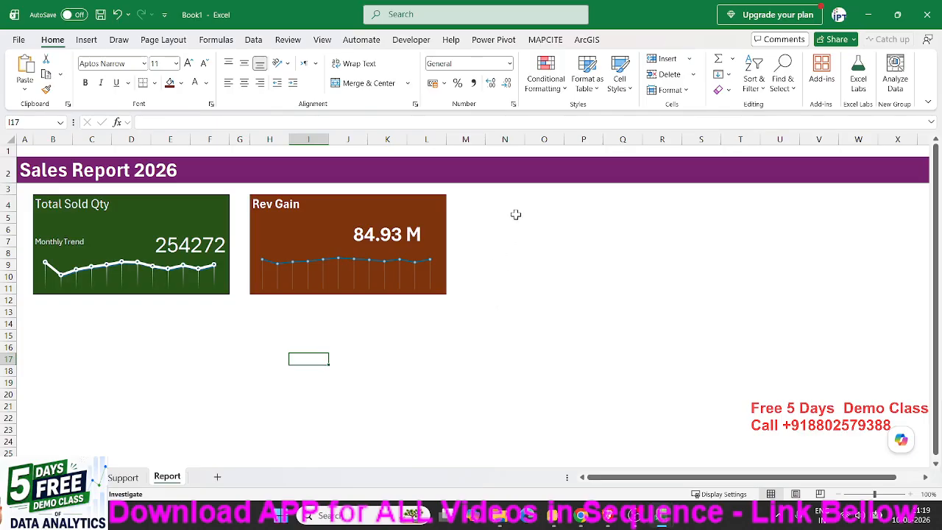
# - Narrow column M to a spacer and copy the Logistic_Cost header from the data sheet into N4 of the Report sheet
pyautogui.moveTo(485, 139); pyautogui.dragTo(464, 141)
pyautogui.click(490, 197)
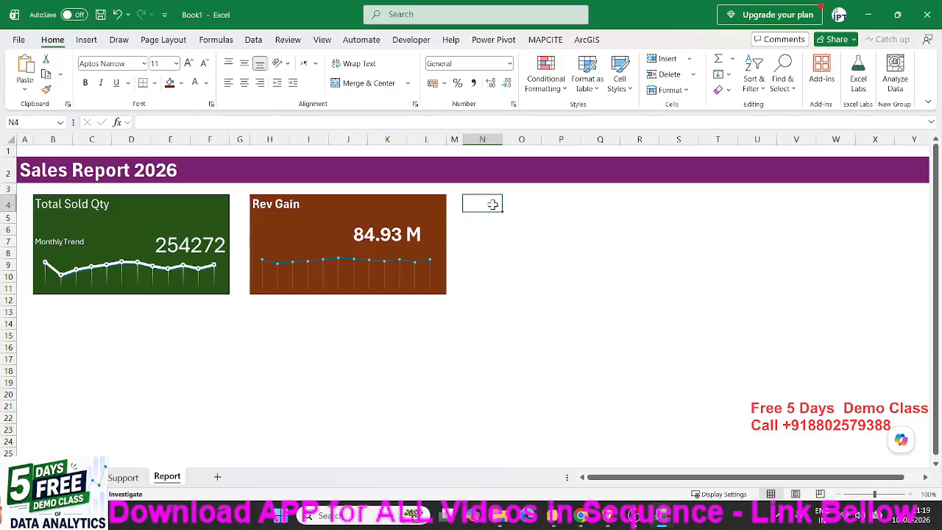
pyautogui.click(123, 478)
pyautogui.click(81, 477)
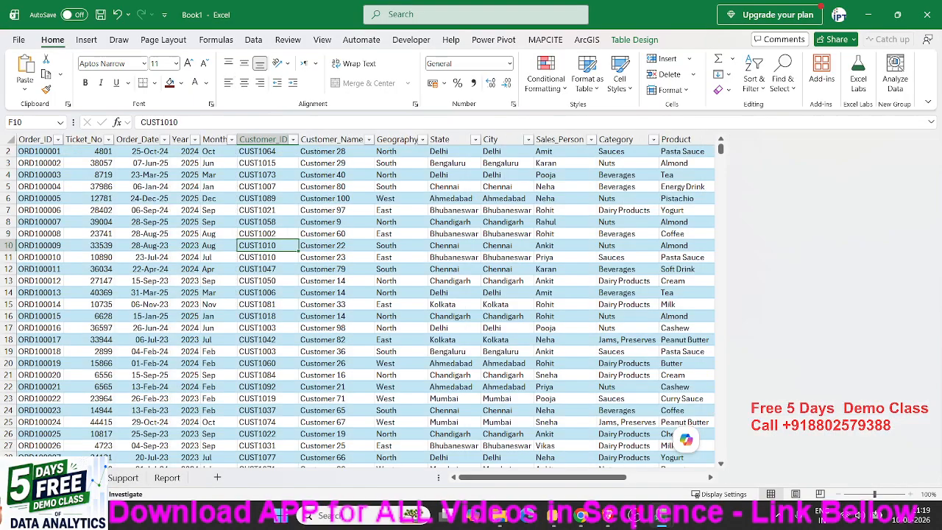
pyautogui.click(744, 149)
pyautogui.hotkey('ctrl', 'Right')
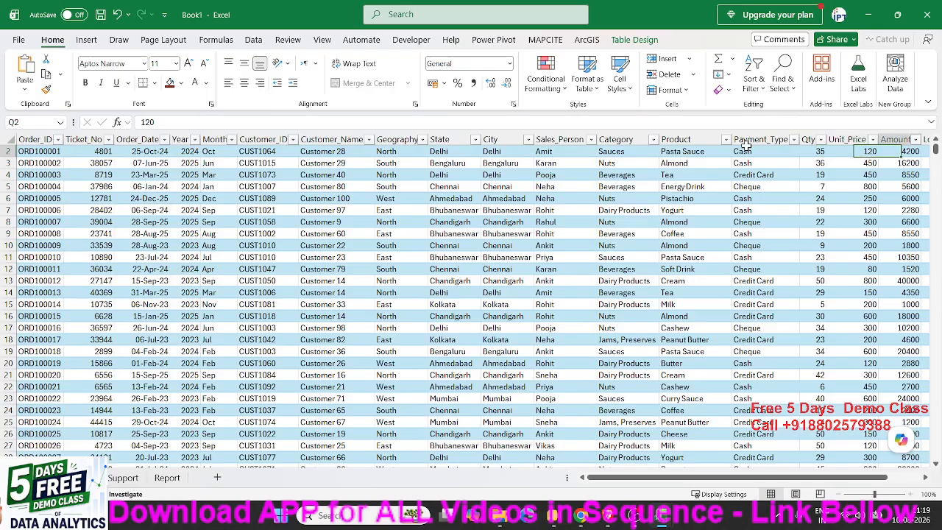
pyautogui.hotkey('ctrl', 'Up')
pyautogui.press('Down')
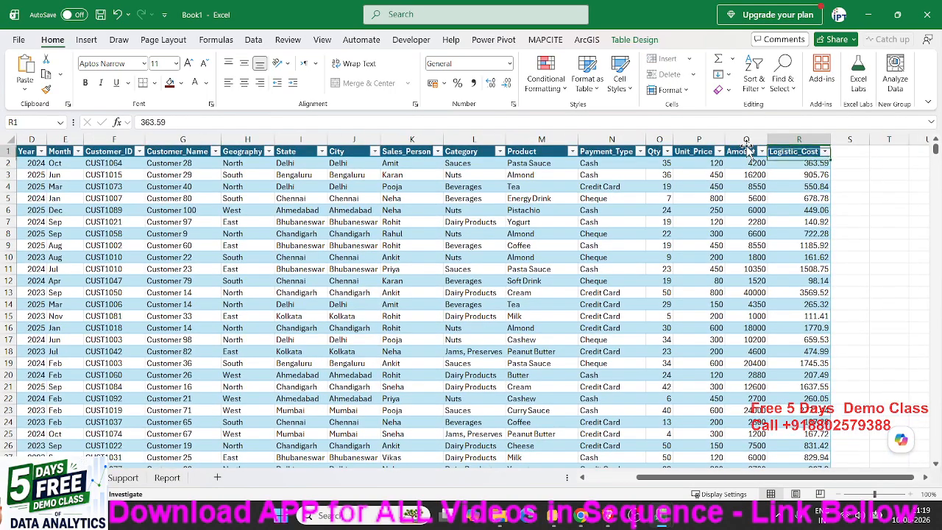
pyautogui.press('Up')
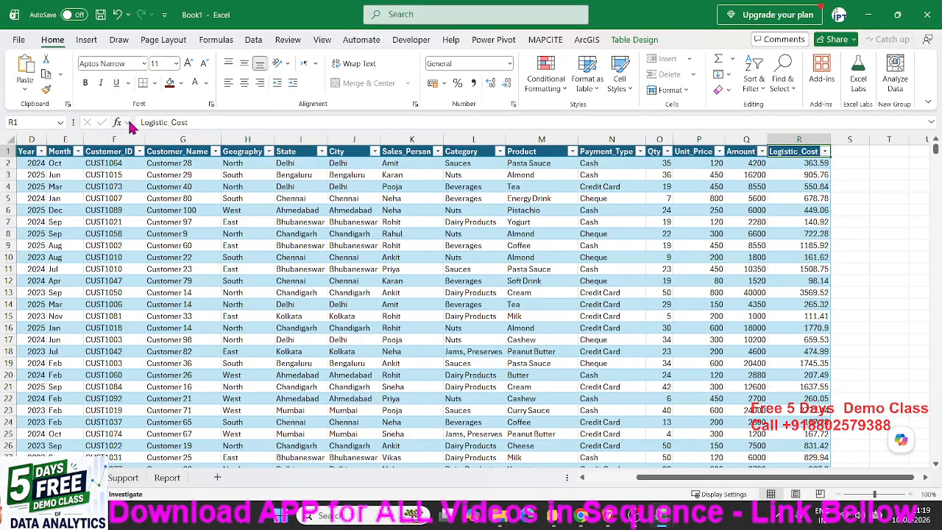
pyautogui.click(167, 478)
pyautogui.write('Logistic_Cost')
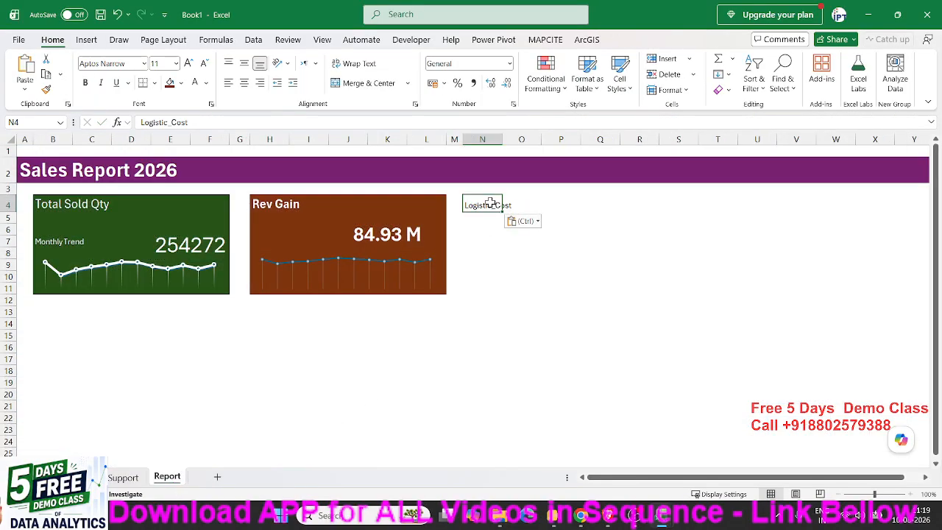
# - Fill the card range N4:R11 with dark blue and make its text white
pyautogui.moveTo(491, 204); pyautogui.dragTo(656, 286)
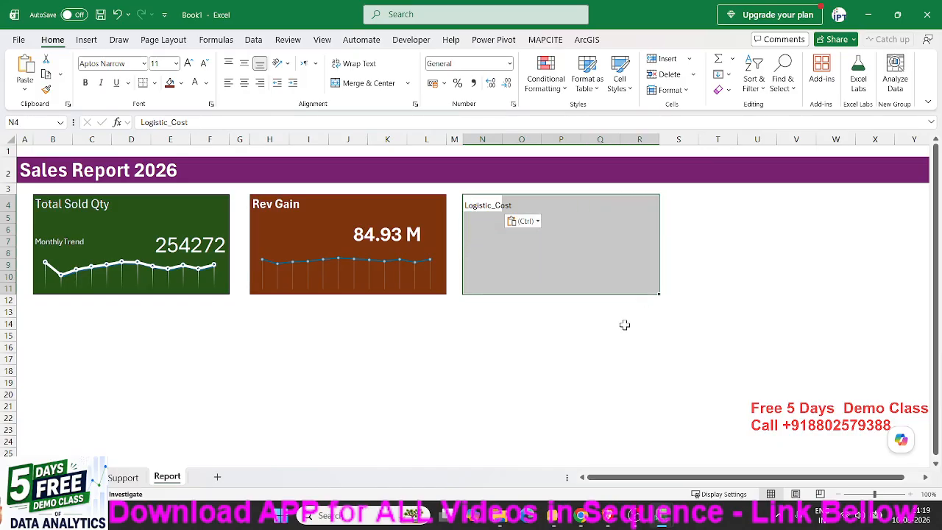
pyautogui.click(182, 84)
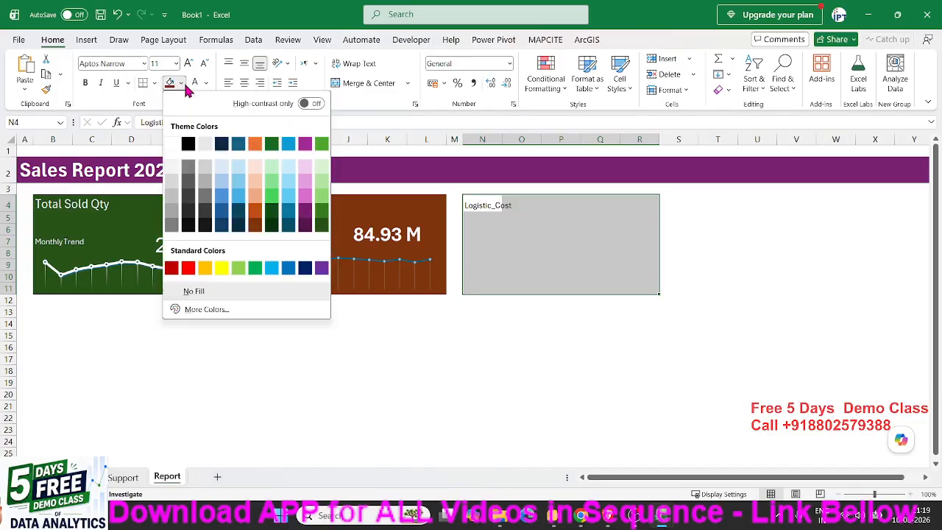
pyautogui.click(304, 269)
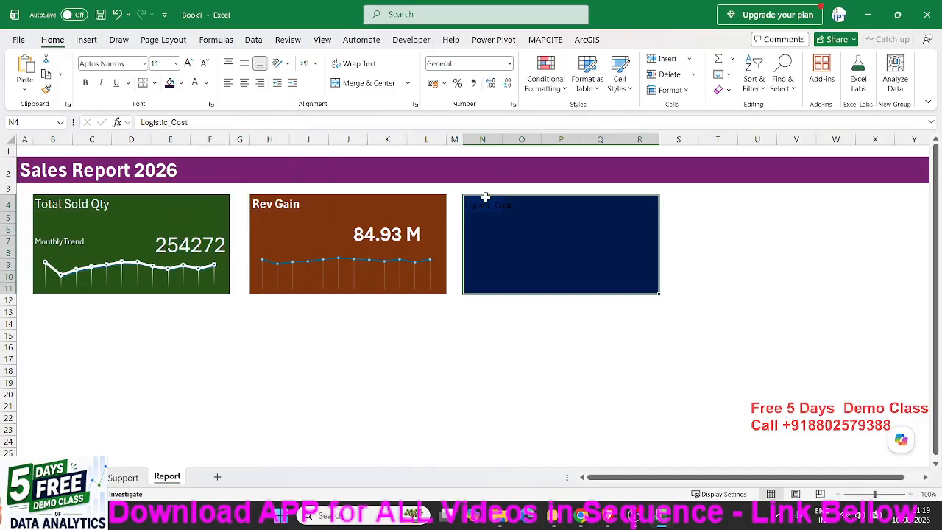
pyautogui.click(607, 251)
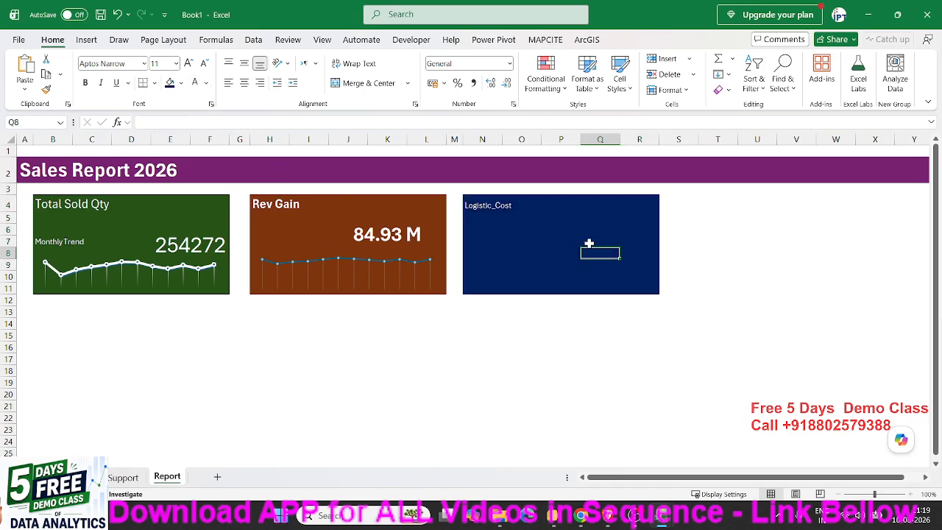
# - Insert a PivotTable from table DT into the existing Support sheet at cell K1
pyautogui.click(122, 477)
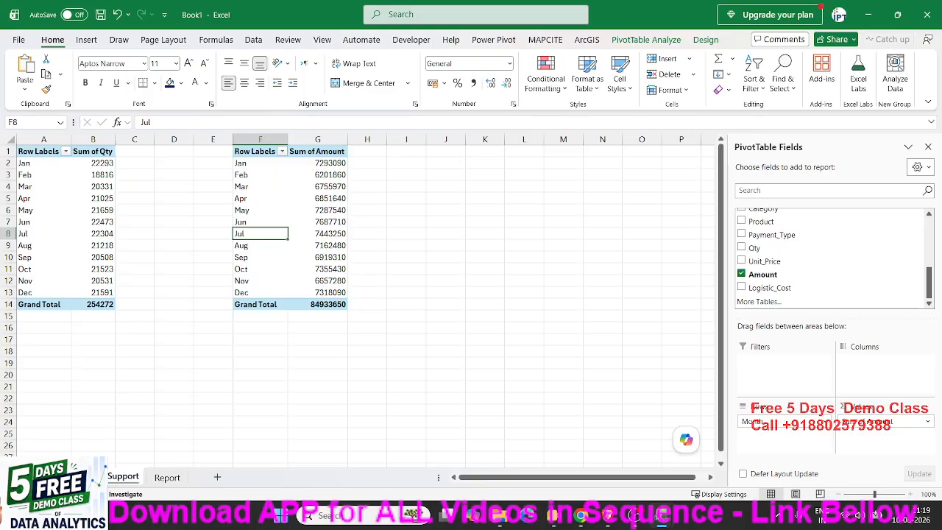
pyautogui.click(79, 477)
pyautogui.click(86, 40)
pyautogui.click(30, 70)
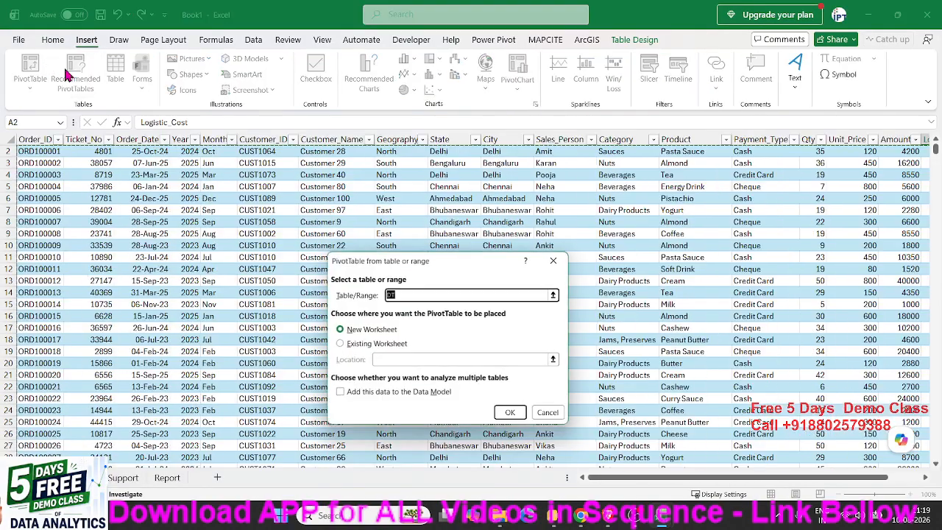
pyautogui.click(365, 344)
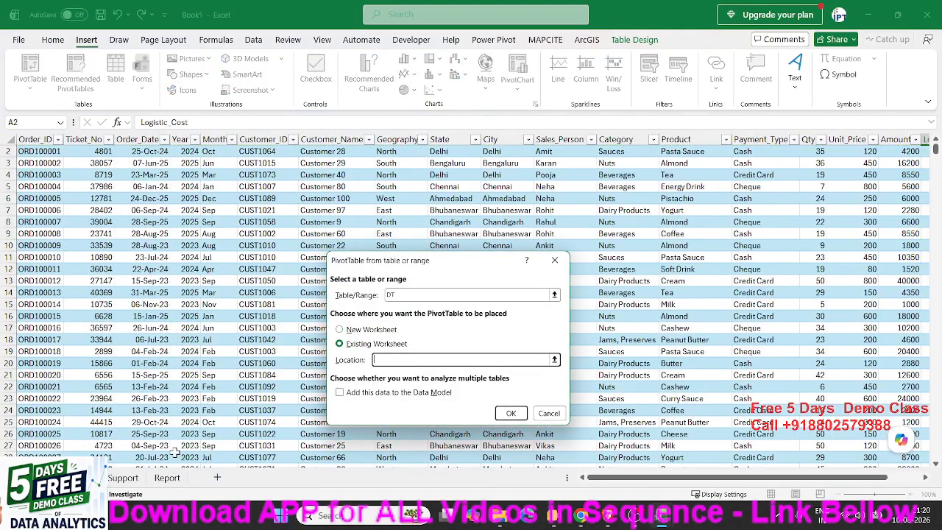
pyautogui.click(123, 477)
pyautogui.click(496, 154)
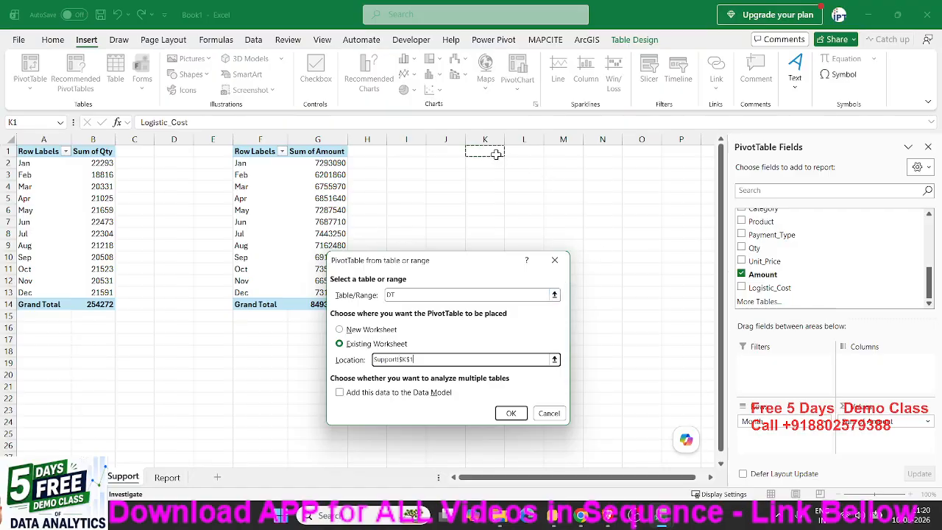
pyautogui.click(511, 413)
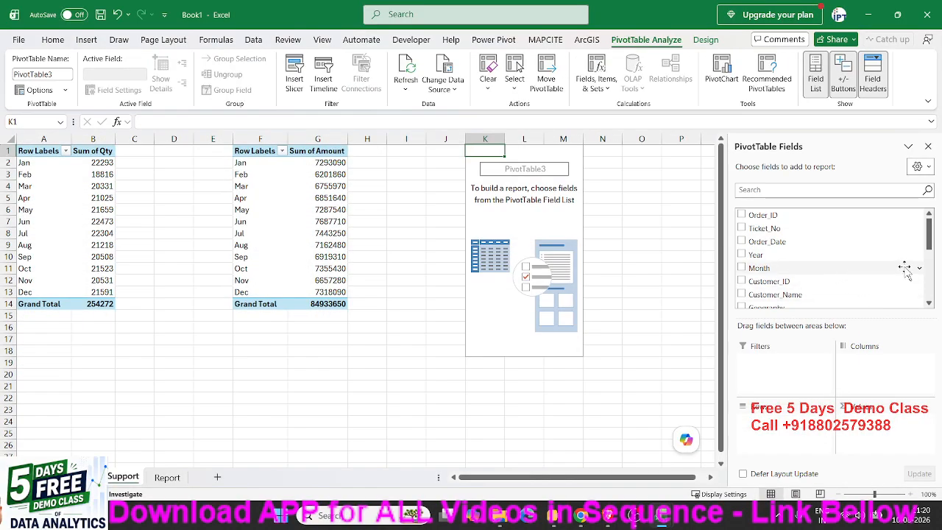
# - Put Month in the new PivotTable's rows and the sum of Logistic_Cost in its values, and return to the Report sheet
pyautogui.click(821, 272)
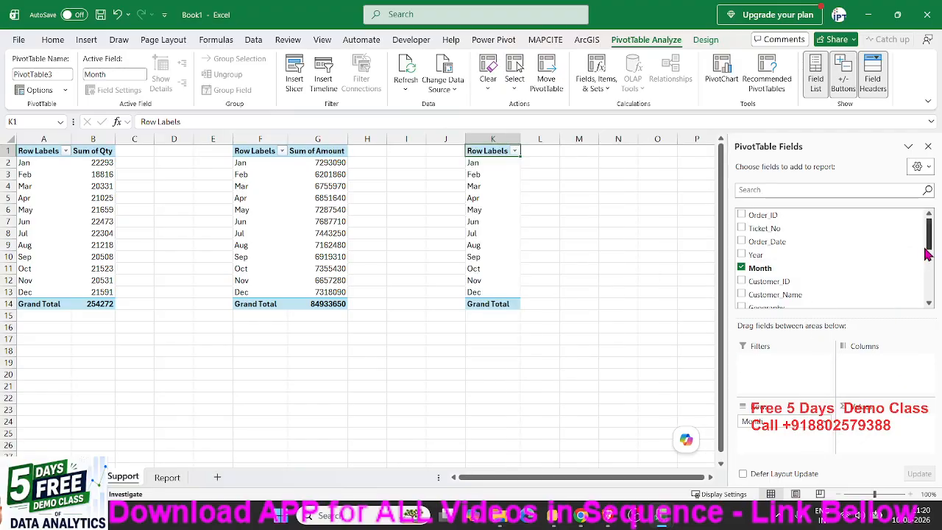
pyautogui.moveTo(929, 243); pyautogui.dragTo(933, 301)
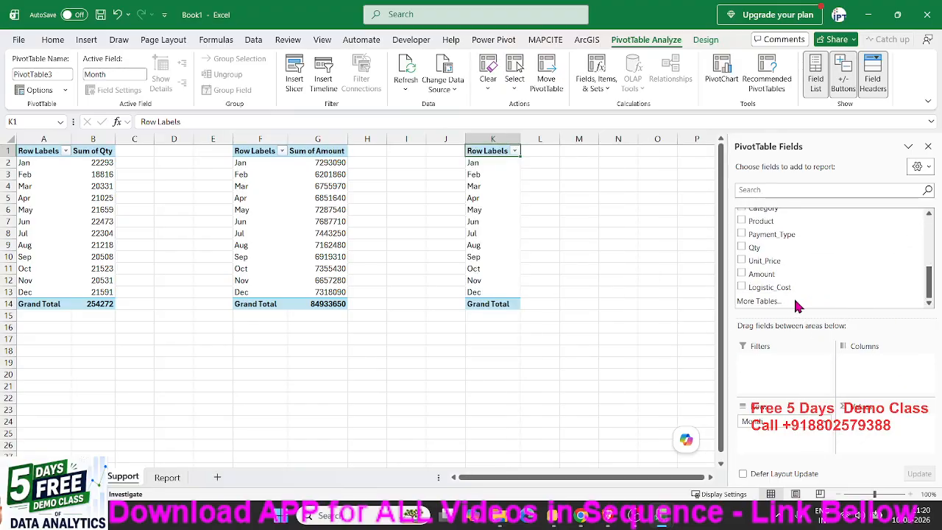
pyautogui.moveTo(799, 301); pyautogui.dragTo(876, 423)
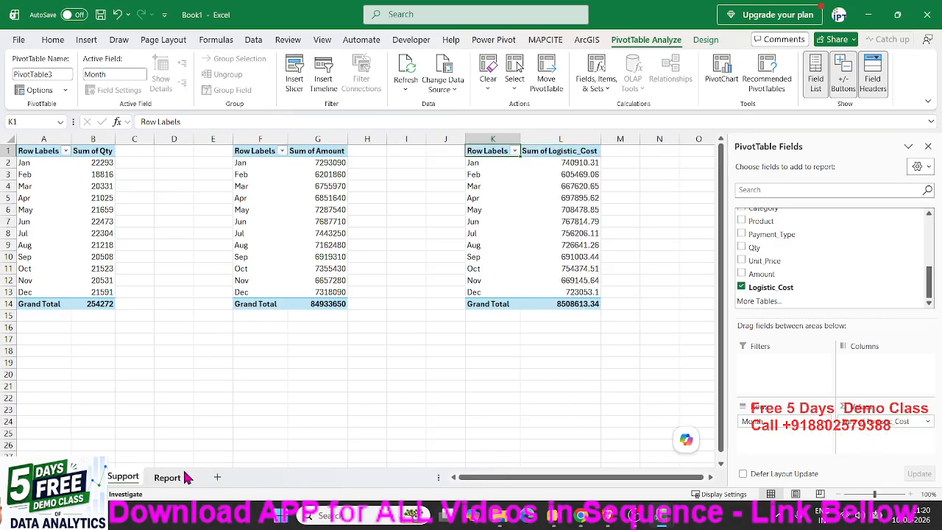
pyautogui.click(184, 477)
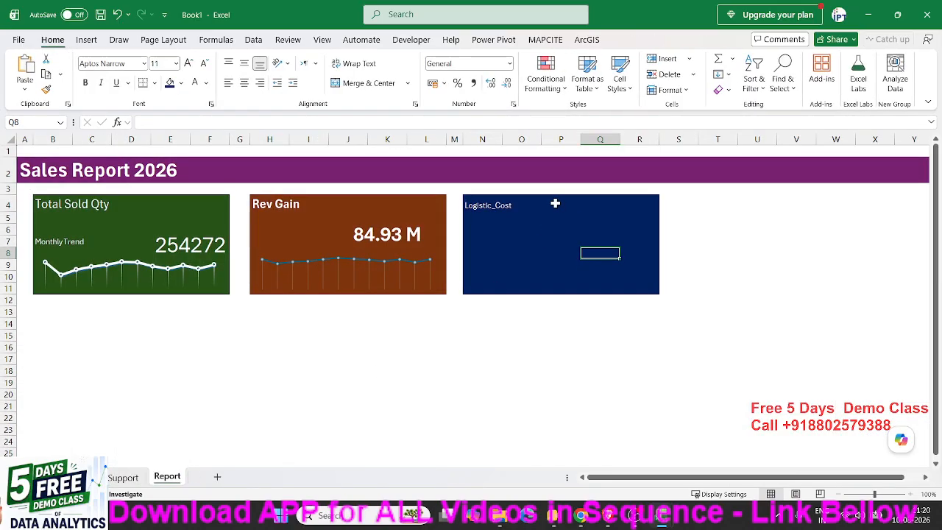
pyautogui.moveTo(555, 203); pyautogui.dragTo(636, 257)
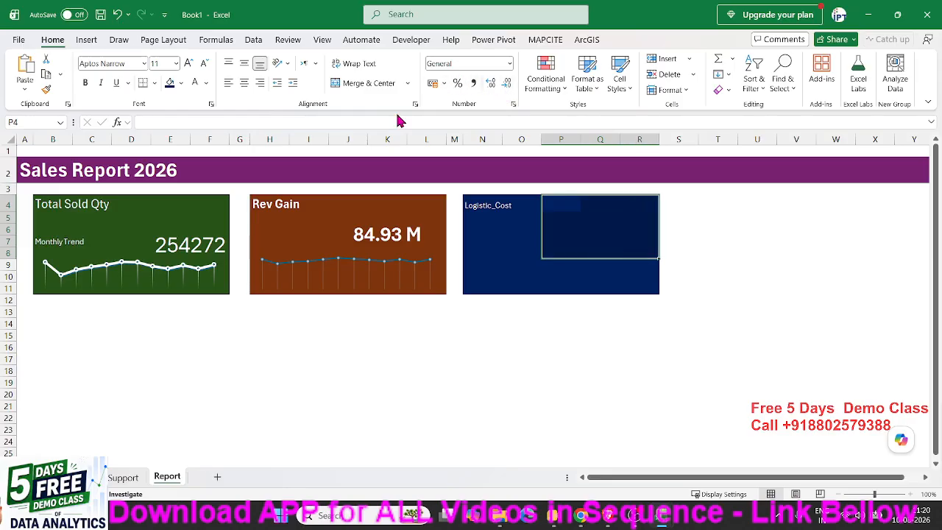
pyautogui.click(389, 216)
pyautogui.hotkey('ctrl', 'c')
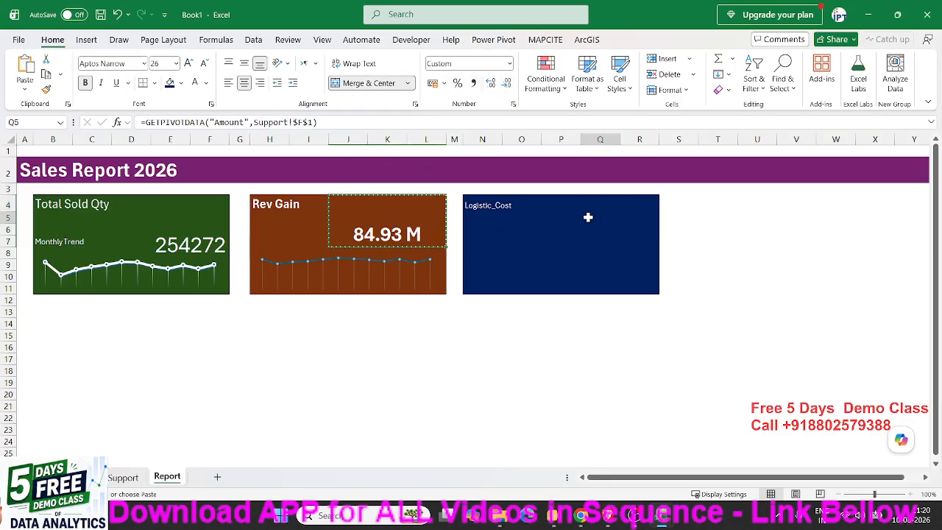
pyautogui.click(587, 213)
pyautogui.press('Escape')
# - Merge and center P4:R8 in accounting format and link it to the Logistic_Cost grand total on the Support sheet
pyautogui.moveTo(560, 204); pyautogui.dragTo(649, 248)
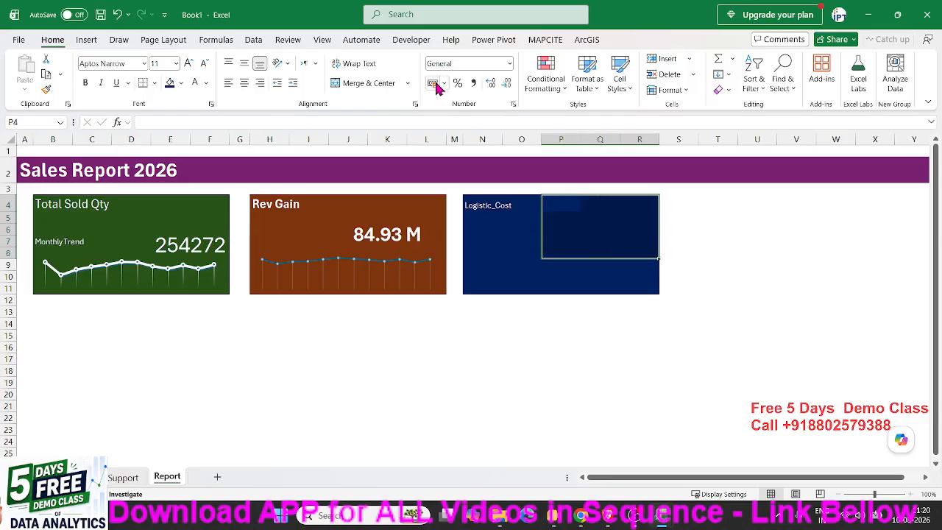
pyautogui.click(370, 83)
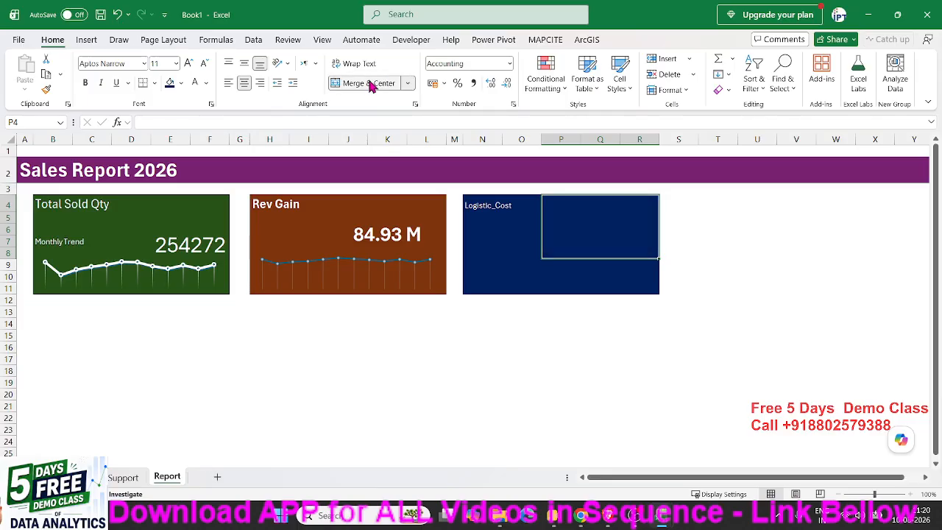
pyautogui.write('=')
pyautogui.click(122, 477)
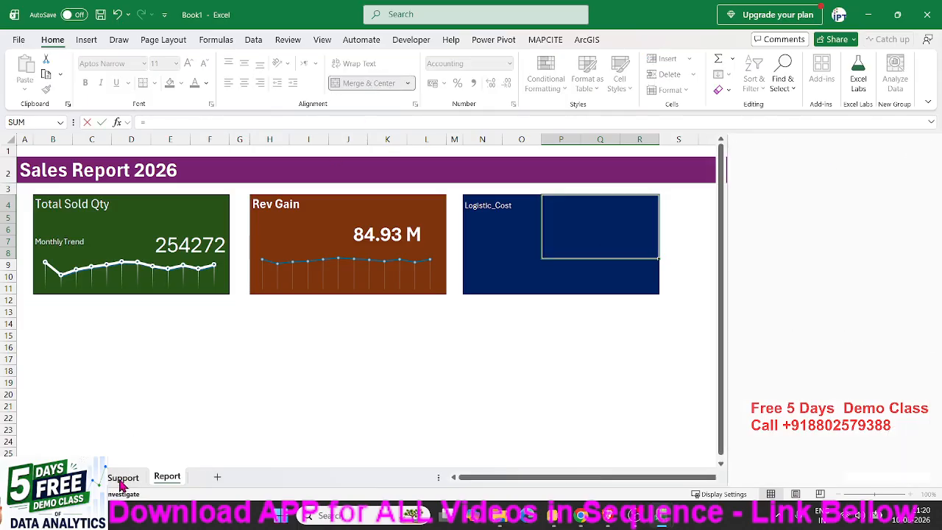
pyautogui.click(578, 304)
pyautogui.press('Return')
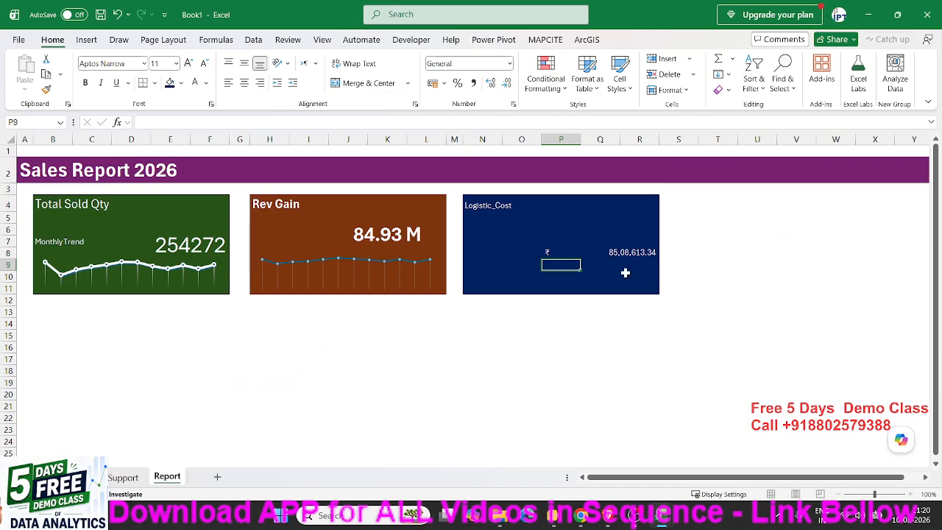
# - Show the logistic cost total without decimals and enlarge its font to size 26
pyautogui.click(507, 84)
pyautogui.click(507, 84)
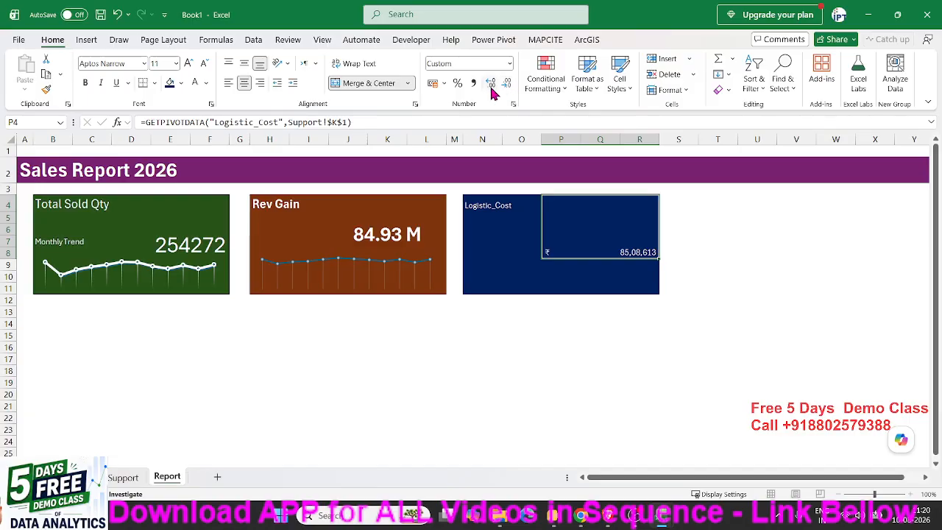
pyautogui.click(189, 63)
pyautogui.click(188, 63)
pyautogui.click(188, 63)
pyautogui.click(189, 63)
pyautogui.click(188, 63)
pyautogui.click(189, 64)
pyautogui.click(188, 63)
pyautogui.click(188, 63)
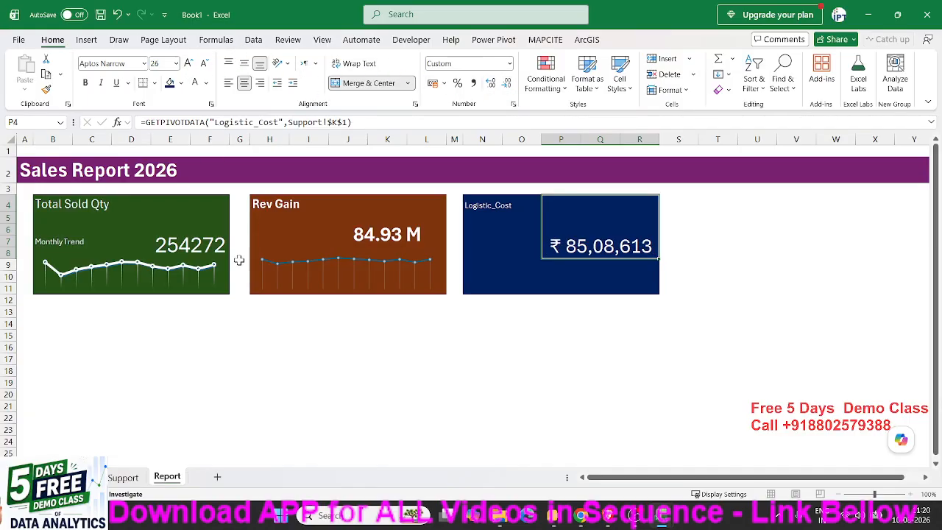
pyautogui.click(272, 402)
# - Insert a line chart from the Logistic_Cost PivotTable on the Support sheet
pyautogui.click(123, 476)
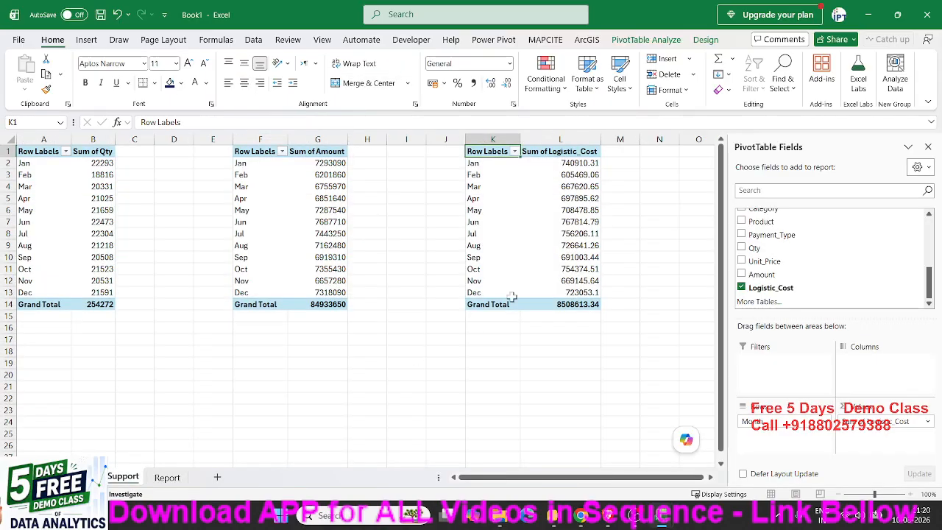
pyautogui.click(86, 39)
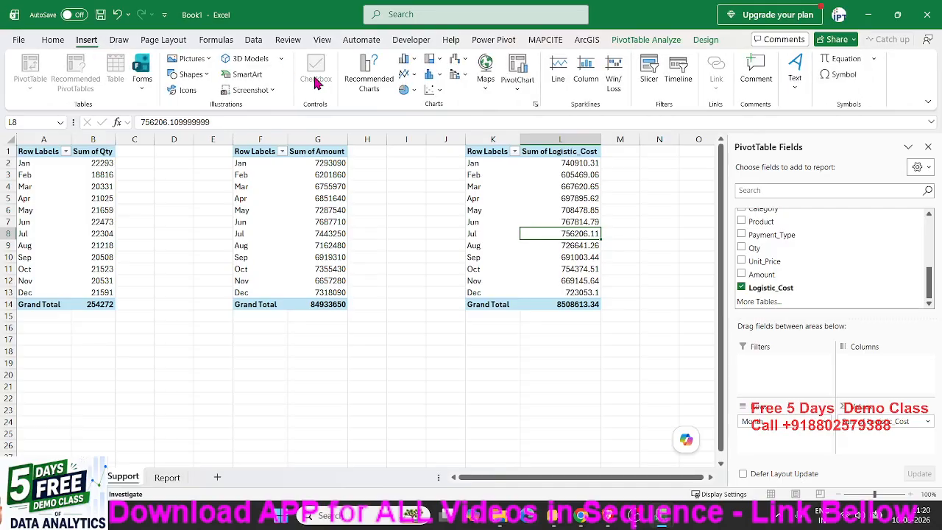
pyautogui.click(406, 77)
pyautogui.click(422, 124)
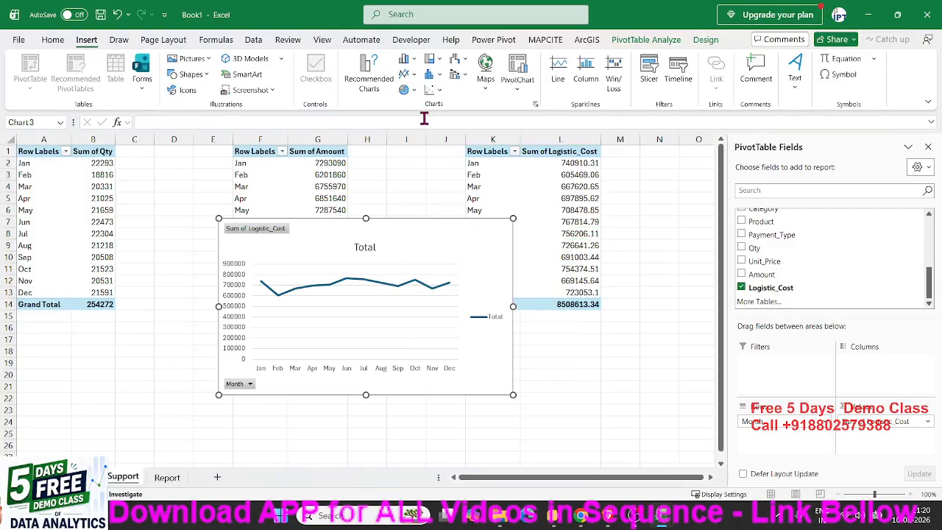
# - Apply the white chart style with round markers to the Logistic_Cost line chart and hide all of its field buttons
pyautogui.click(707, 40)
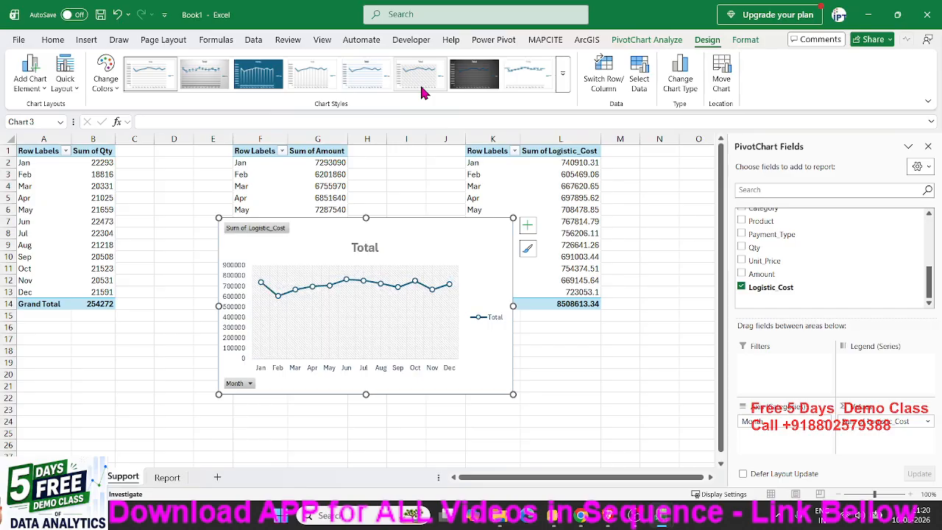
pyautogui.click(563, 74)
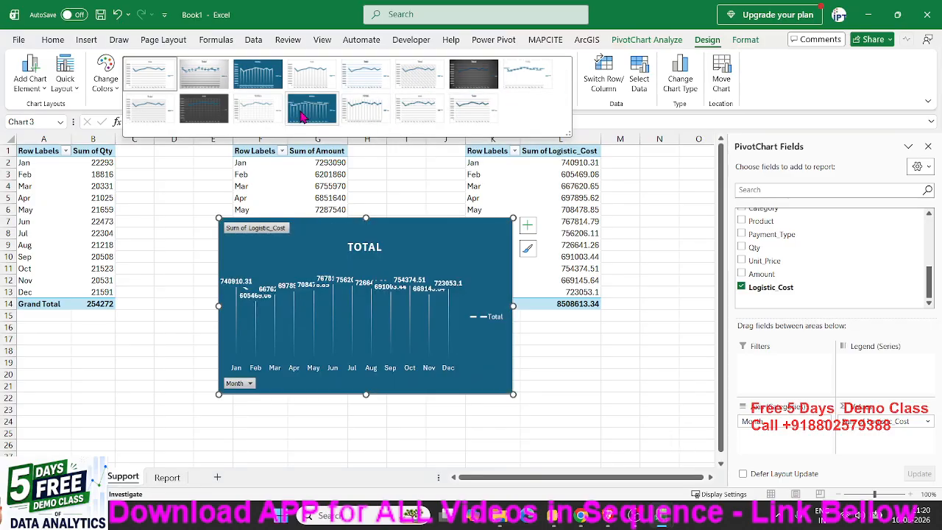
pyautogui.click(261, 112)
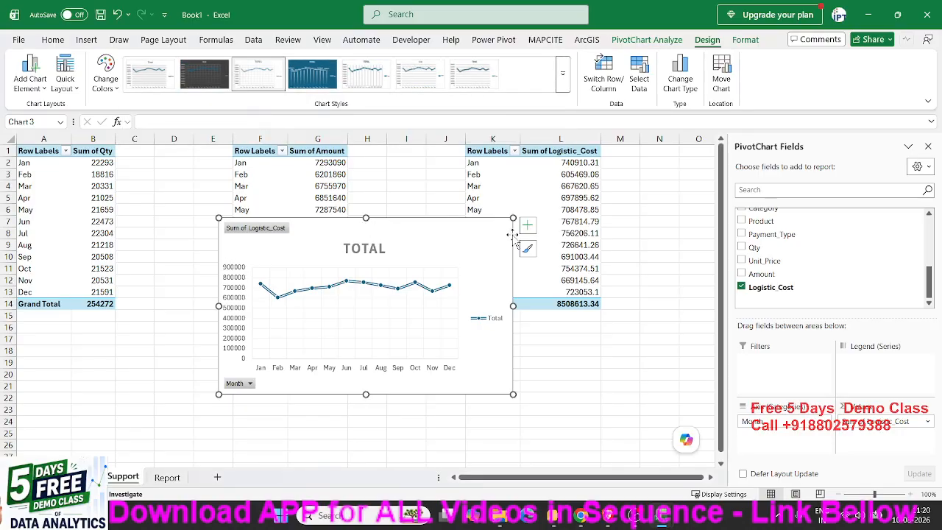
pyautogui.rightClick(269, 230)
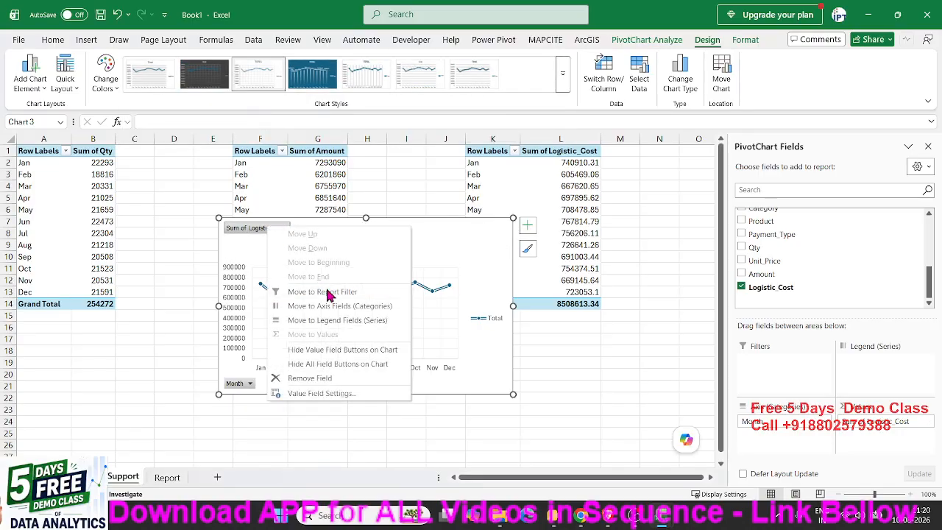
pyautogui.click(331, 363)
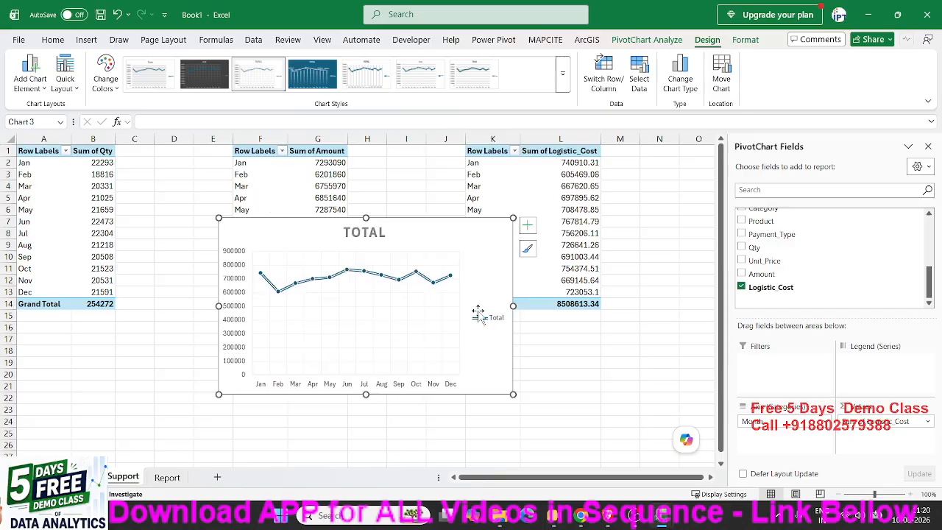
# - Remove the axes, chart title, gridlines and legend from the Logistic_Cost line chart so only the line is left
pyautogui.click(527, 224)
pyautogui.click(556, 267)
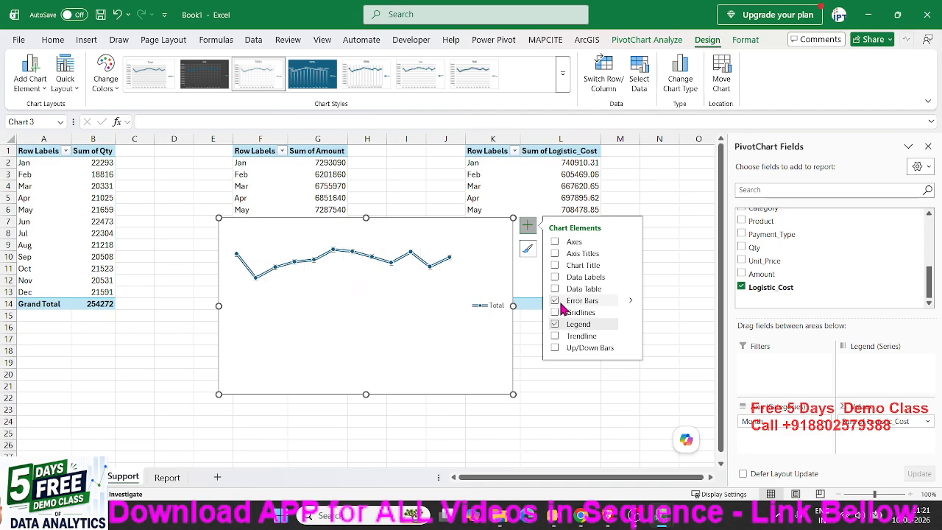
pyautogui.click(561, 312)
pyautogui.click(561, 324)
pyautogui.click(559, 384)
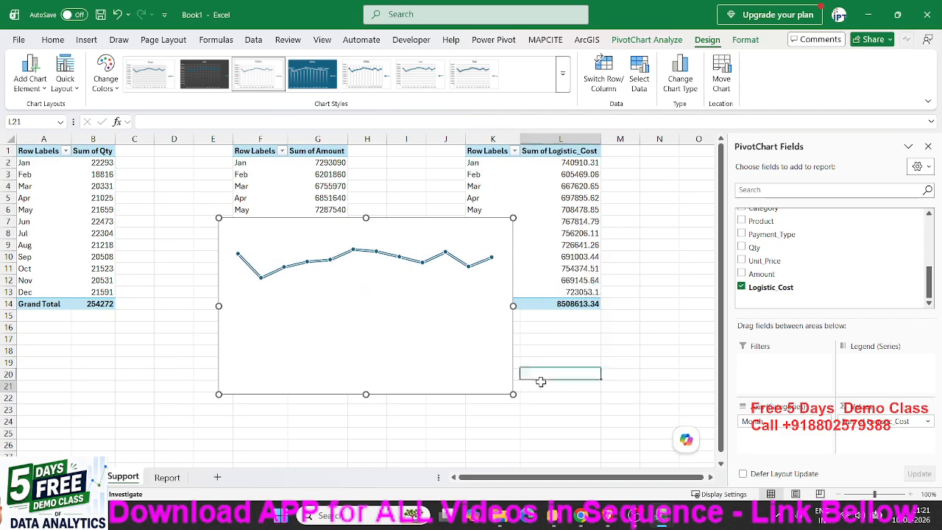
# - Move the Logistic_Cost line chart from the Support sheet to the empty area below the cards on the Report sheet
pyautogui.click(487, 382)
pyautogui.click(478, 395)
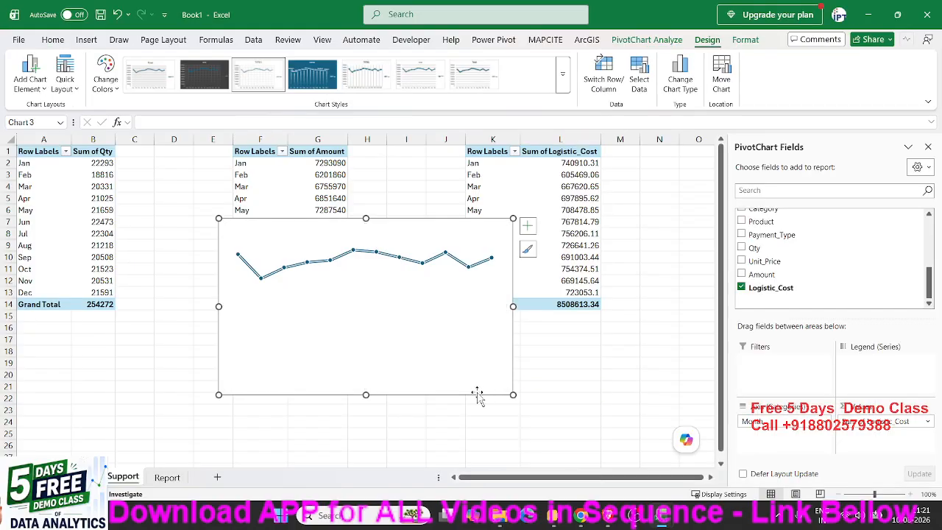
pyautogui.hotkey('ctrl', 'x')
pyautogui.click(167, 477)
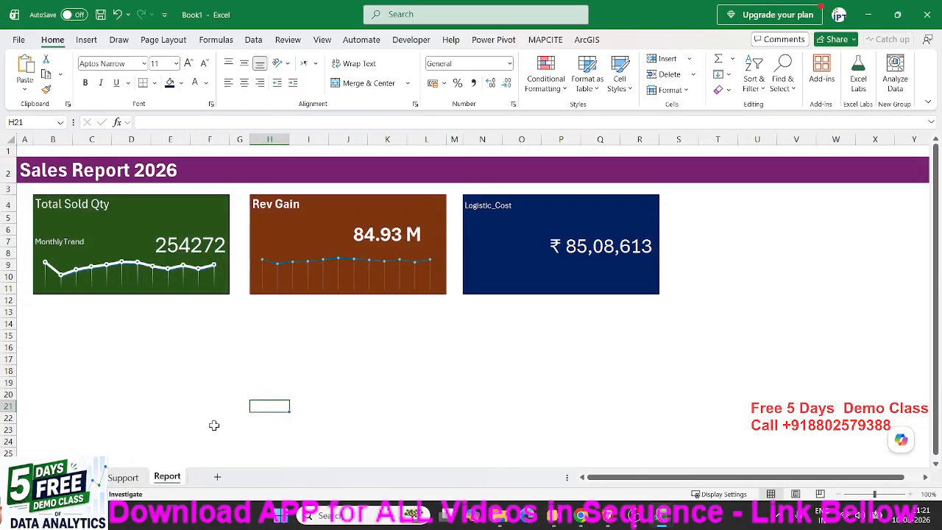
pyautogui.click(322, 362)
pyautogui.hotkey('ctrl', 'v')
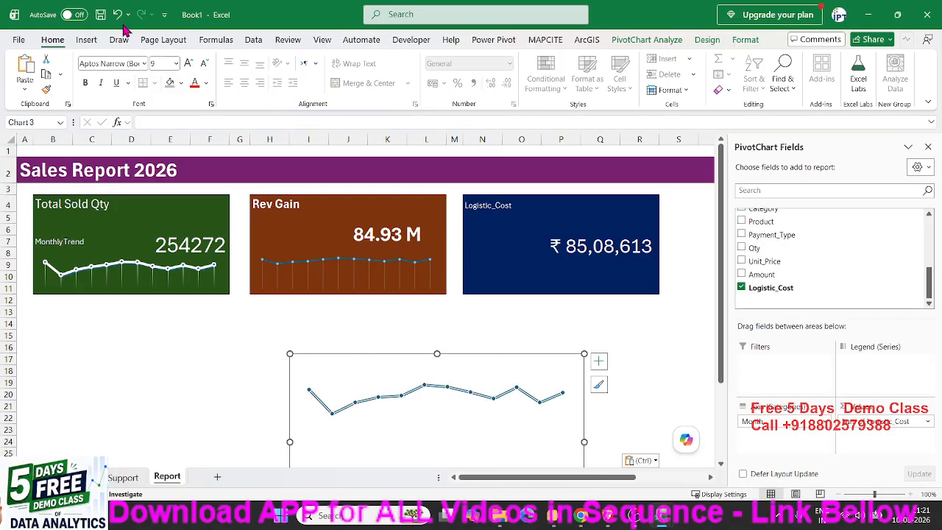
# - Set the Logistic_Cost chart area to no fill and no outline
pyautogui.click(662, 40)
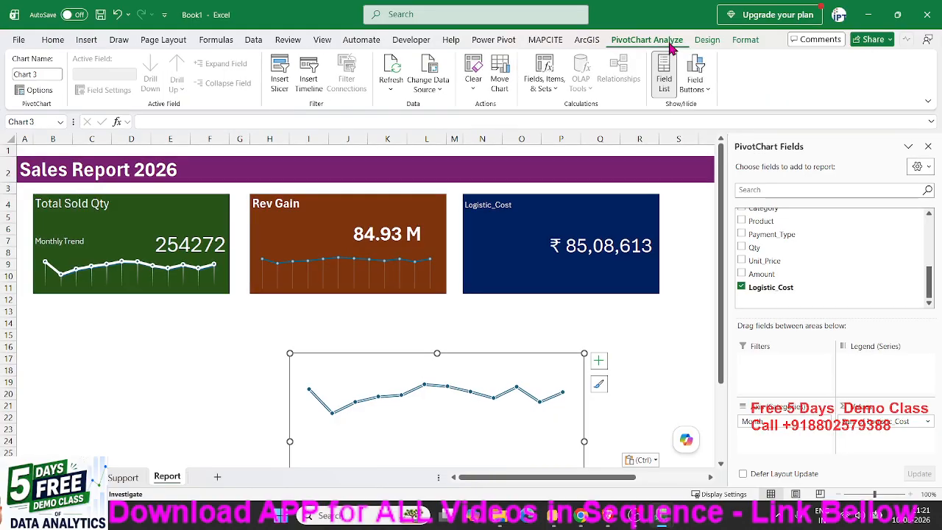
pyautogui.click(705, 40)
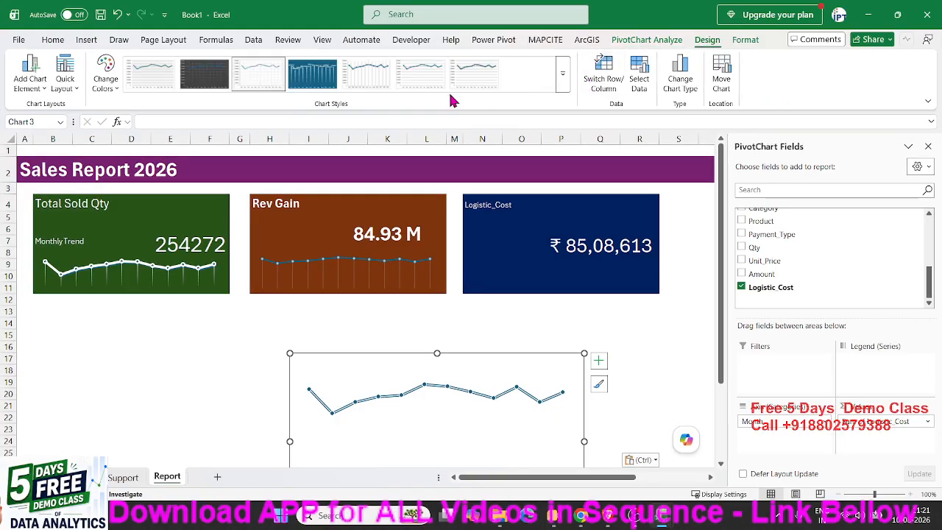
pyautogui.click(745, 40)
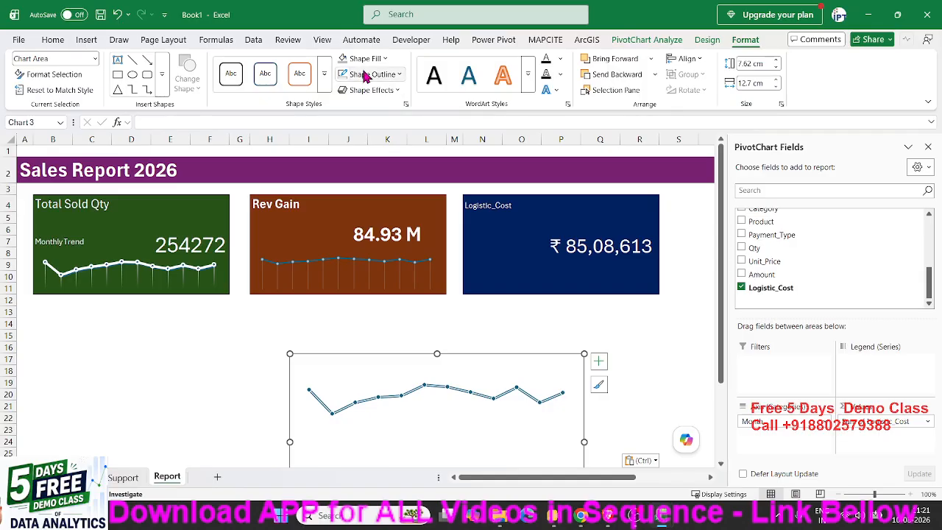
pyautogui.click(365, 58)
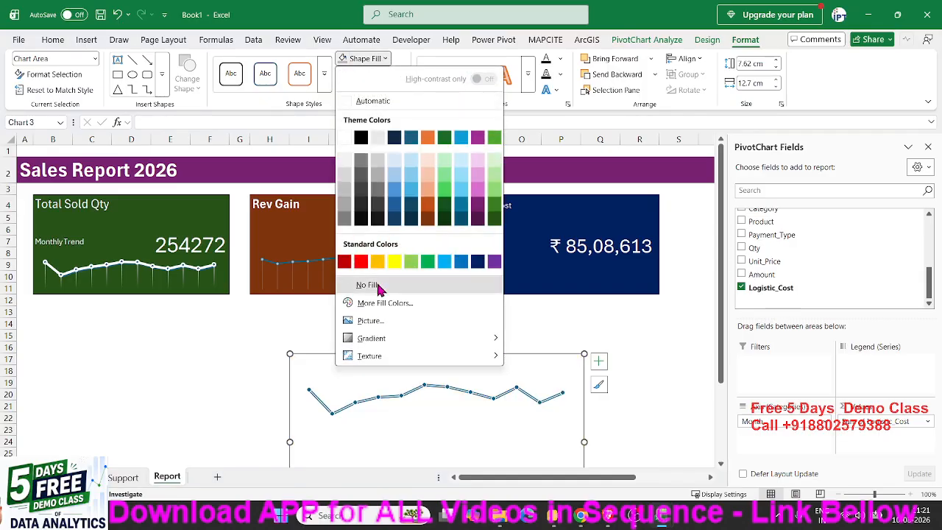
pyautogui.click(368, 284)
pyautogui.click(371, 75)
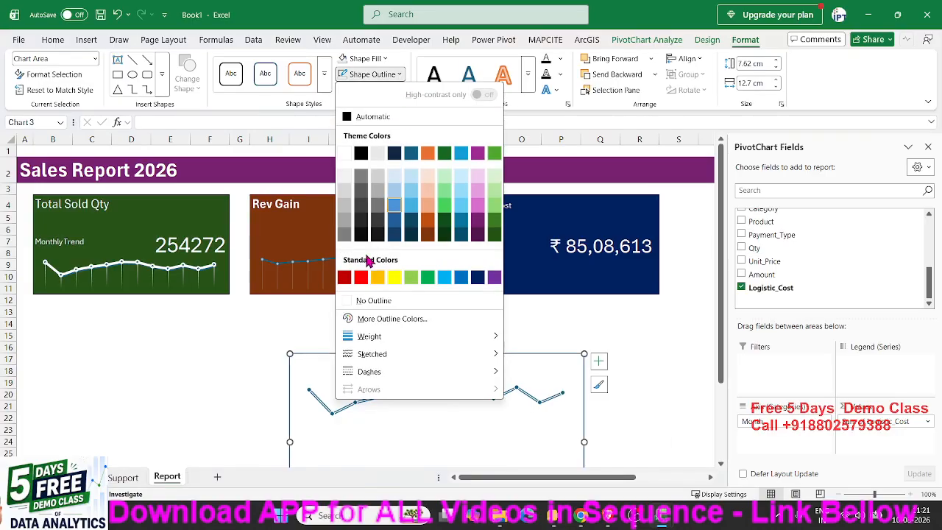
pyautogui.click(372, 301)
# - Shrink the line chart to about 8.72 cm wide and 4.4 cm high and place it under the total on the Logistic_Cost card
pyautogui.moveTo(382, 354); pyautogui.dragTo(480, 242)
pyautogui.moveTo(385, 416); pyautogui.dragTo(480, 344)
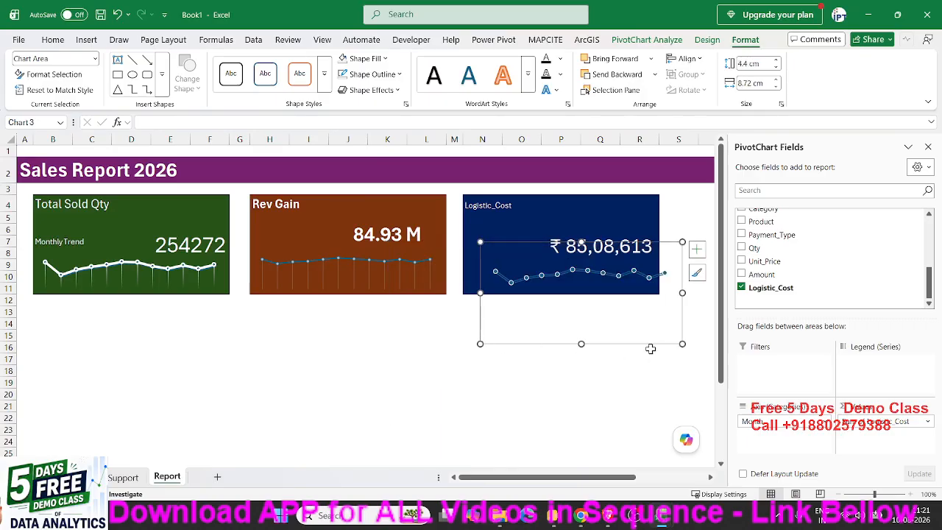
pyautogui.moveTo(650, 348); pyautogui.dragTo(629, 346)
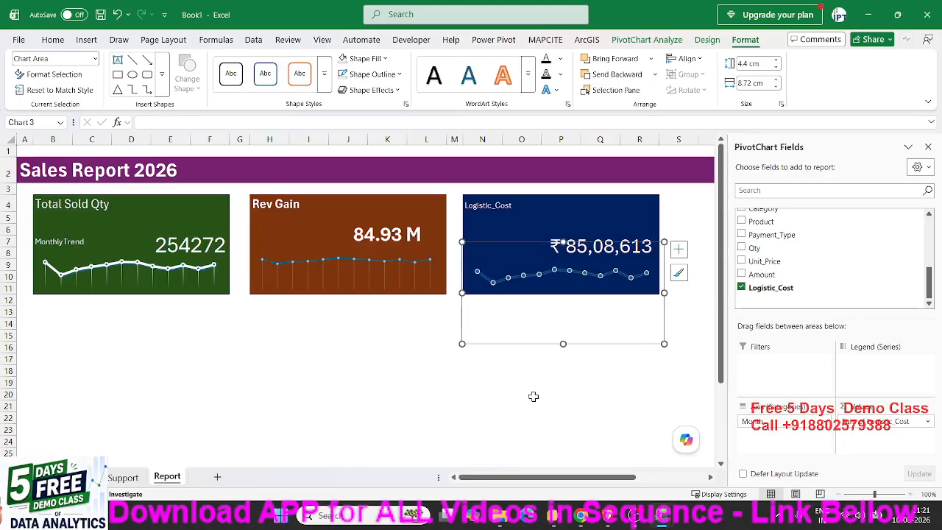
pyautogui.click(351, 403)
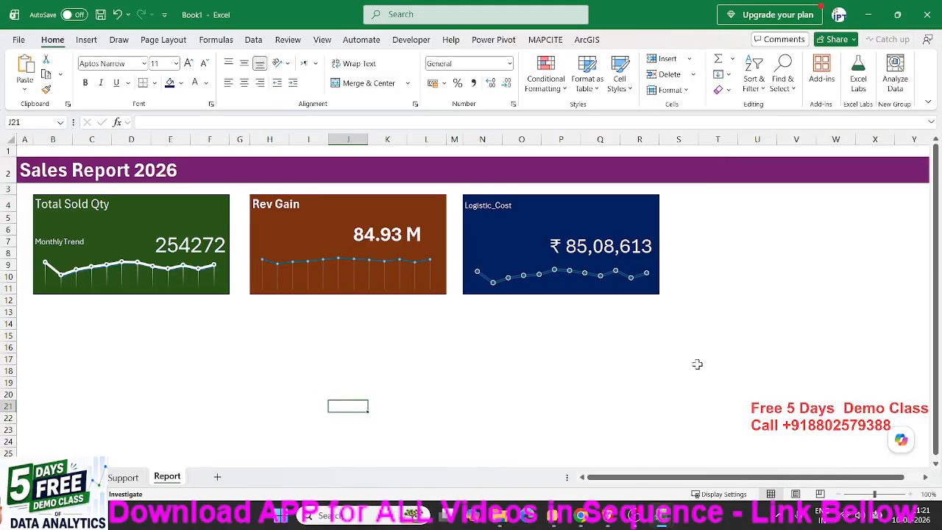
# - Narrow column S to a slim spacer column beside the Logistic_Cost card
pyautogui.moveTo(597, 480); pyautogui.dragTo(641, 482)
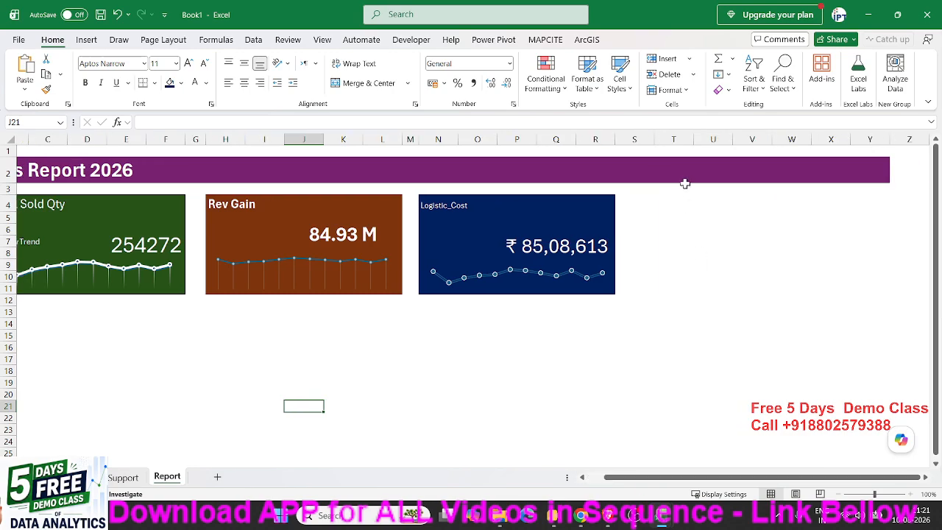
pyautogui.click(666, 201)
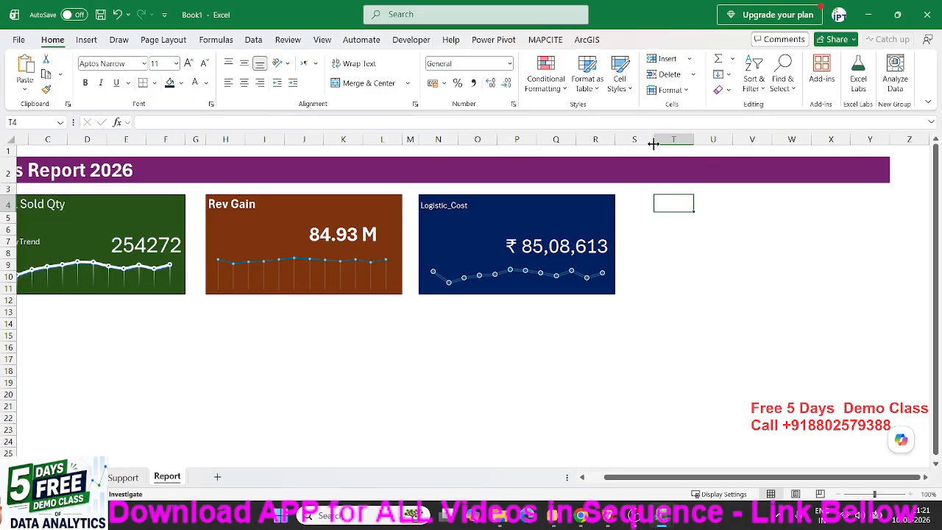
pyautogui.moveTo(654, 144); pyautogui.dragTo(631, 145)
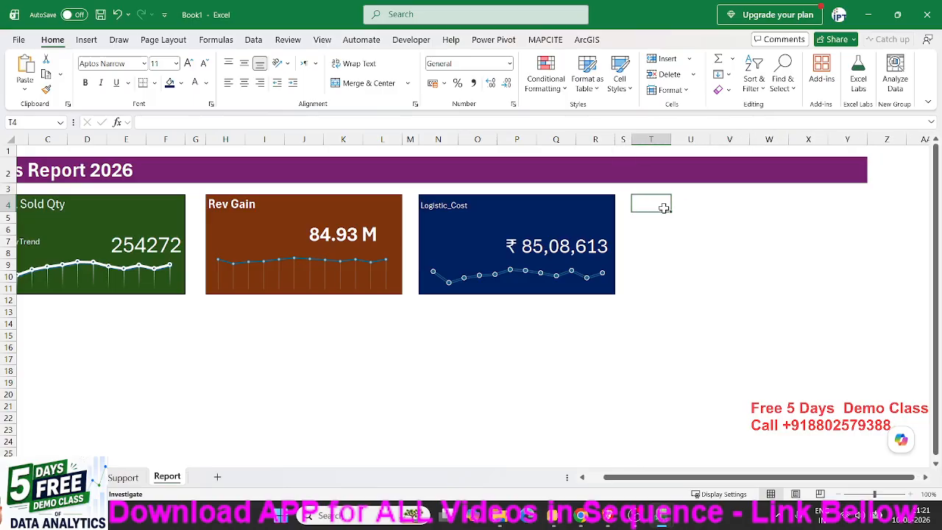